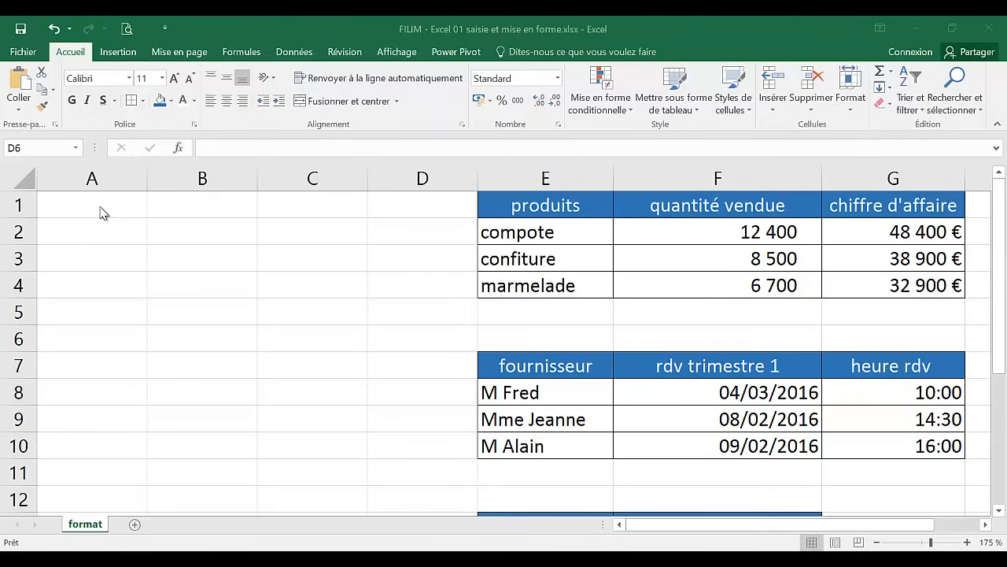
Enter the headers "produits" in cell A1 and "quantité vendue" in cell B1
left_click(130, 213)
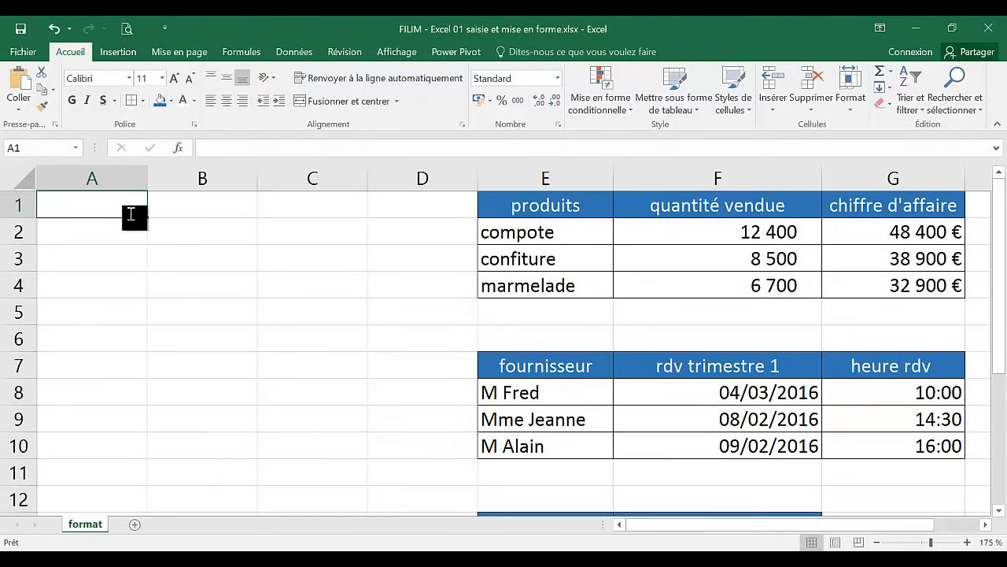
type("produit")
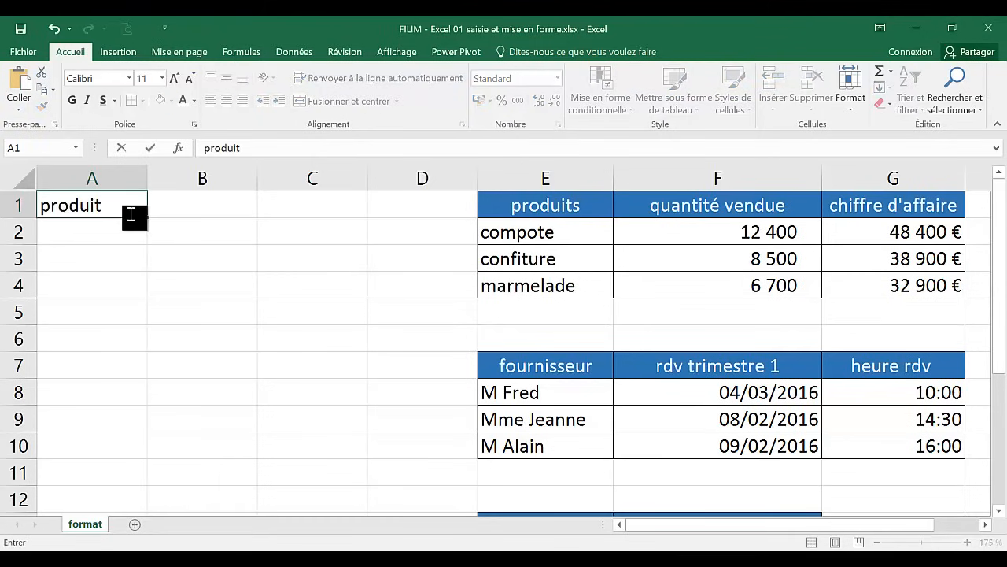
type("s")
key("Tab")
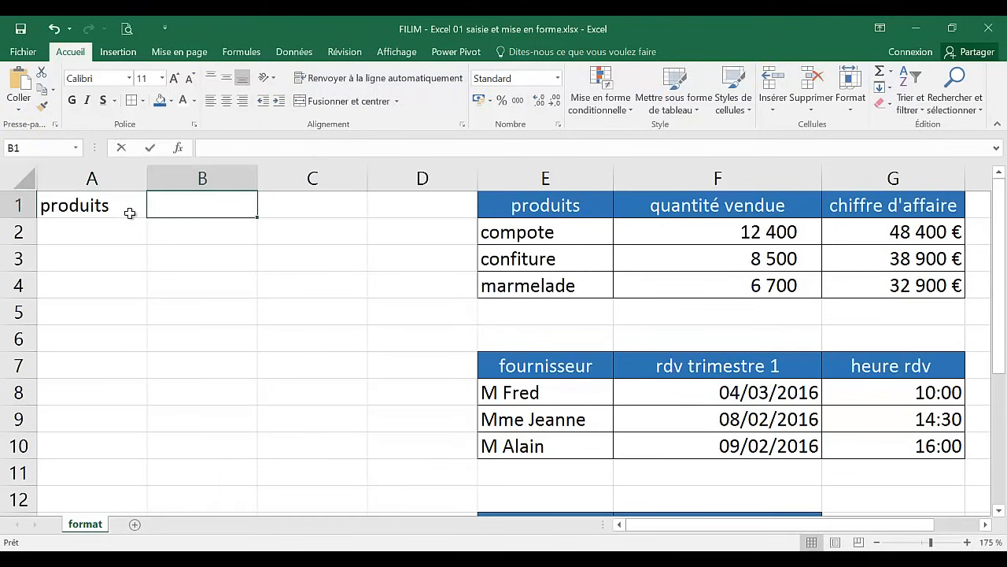
type("quanti")
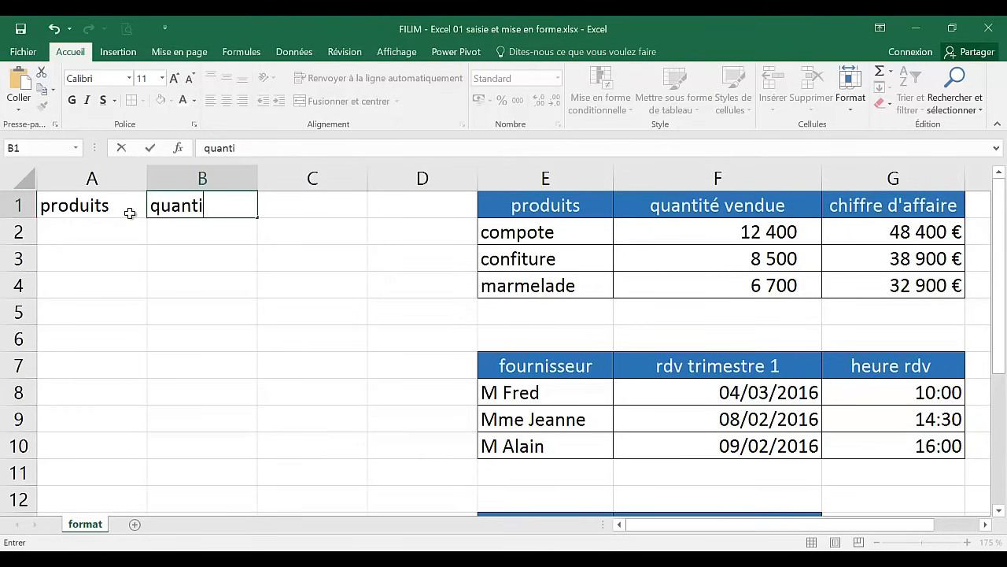
type("té venue")
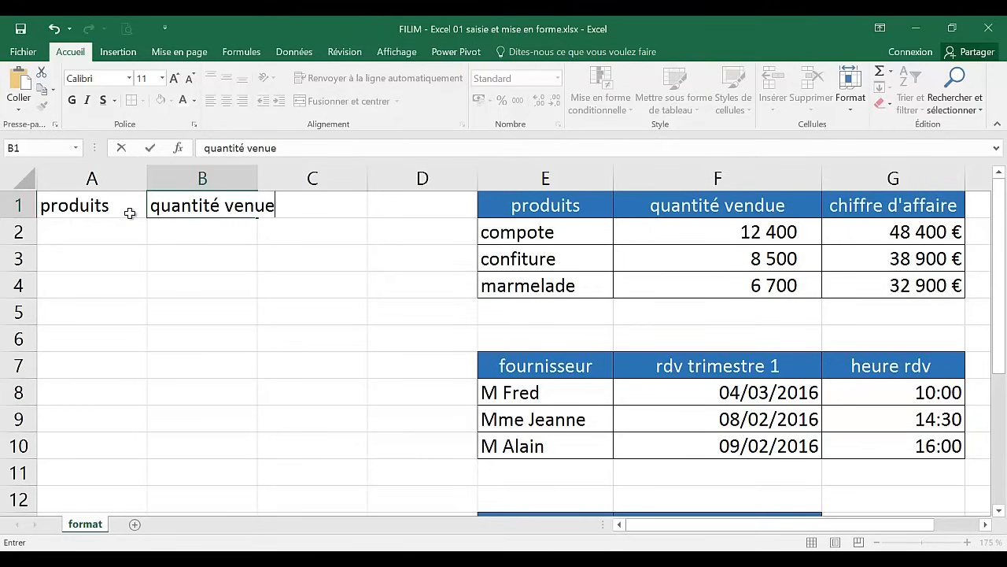
key("BackSpace")
key("BackSpace")
type("due")
key("Tab")
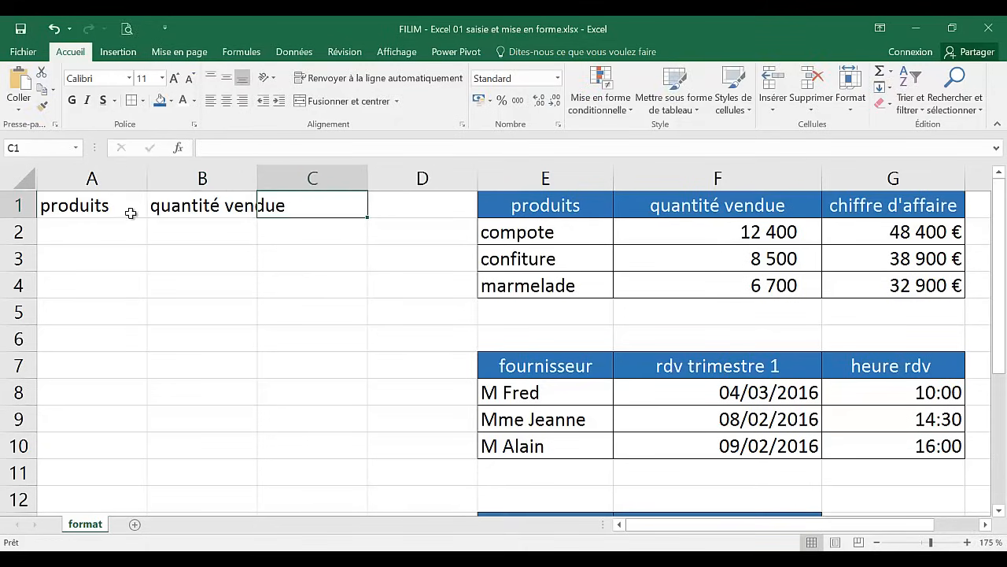
Fit column B automatically to the width of its "quantité vendue" header
left_click(246, 231)
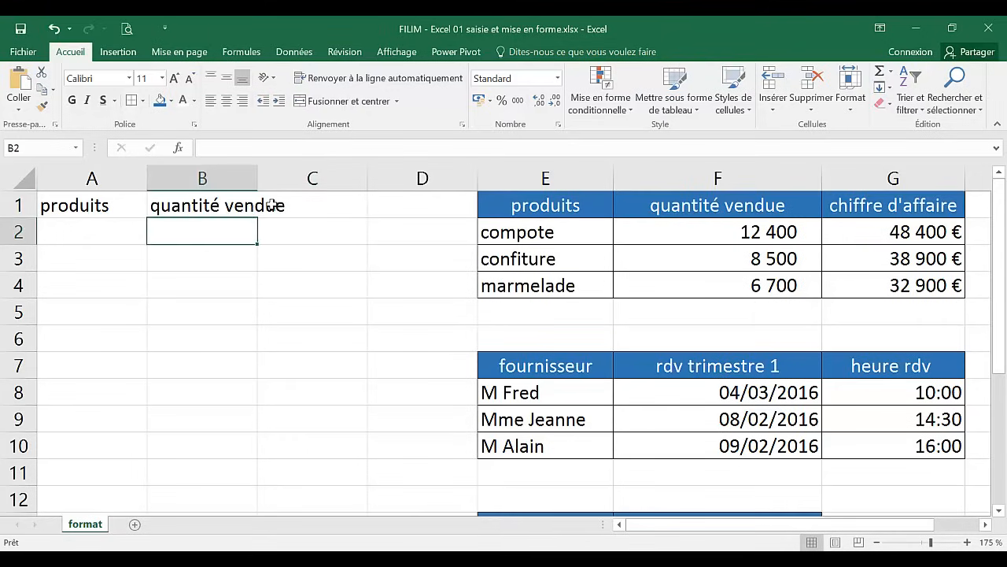
left_click(226, 202)
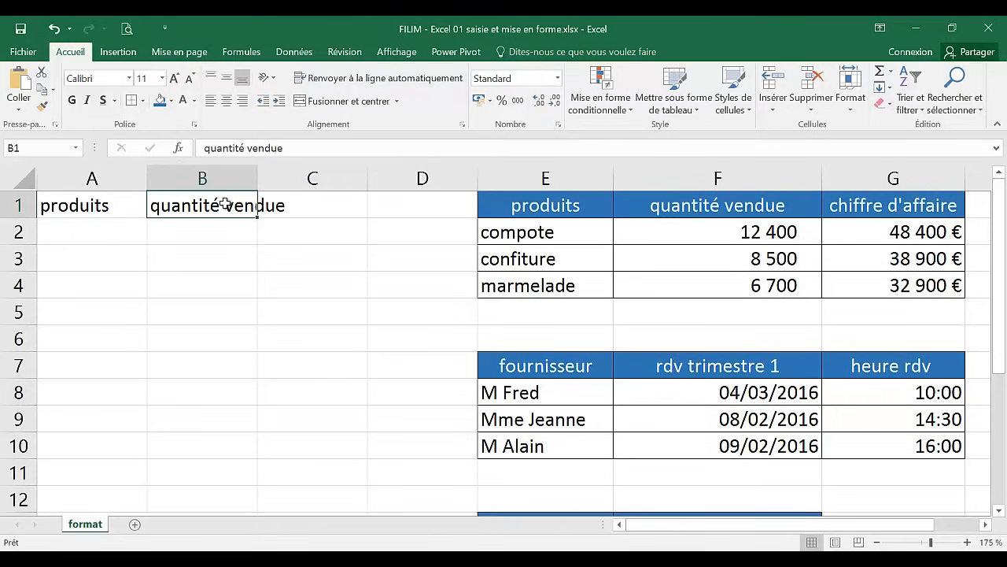
left_click(286, 203)
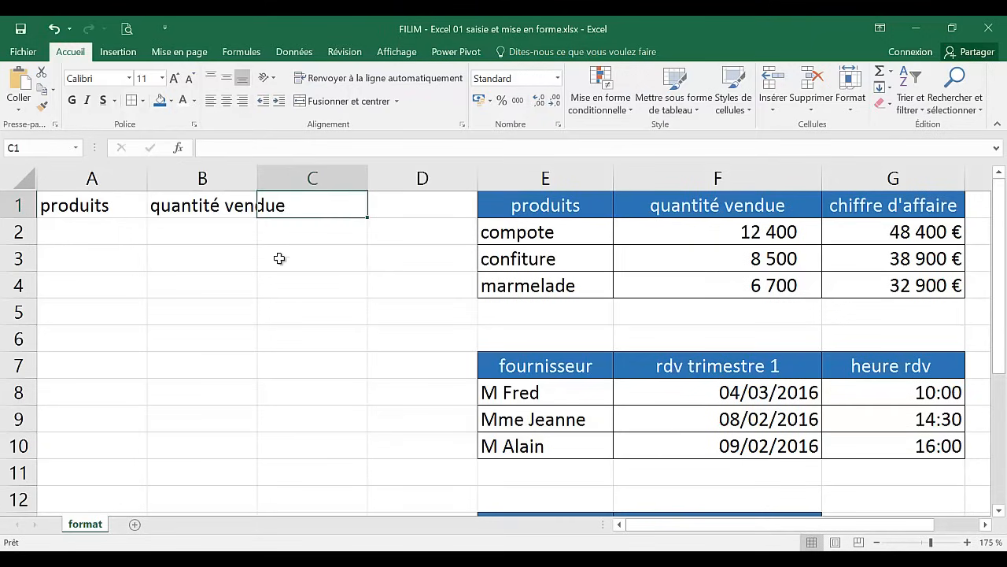
left_click(237, 208)
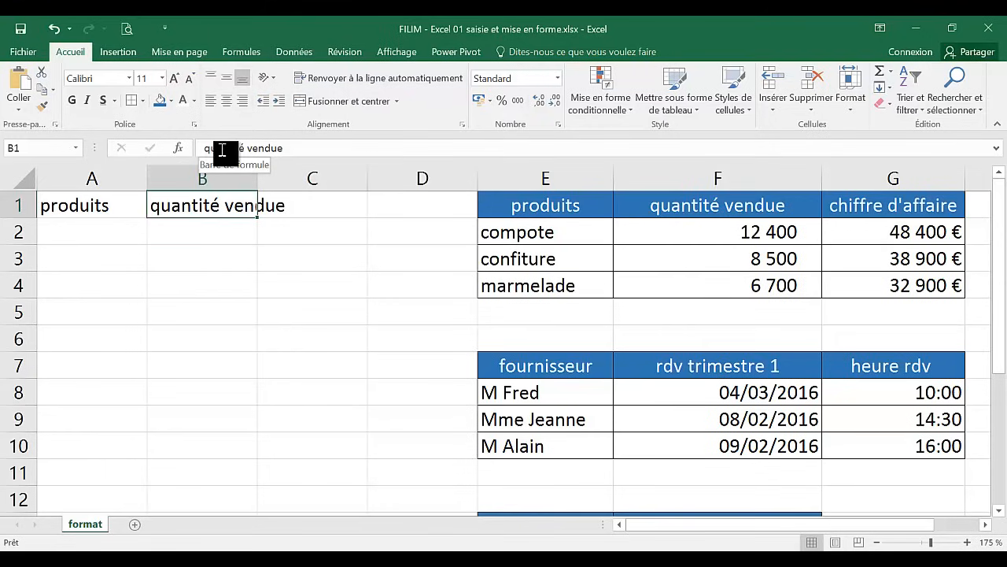
left_click(303, 207)
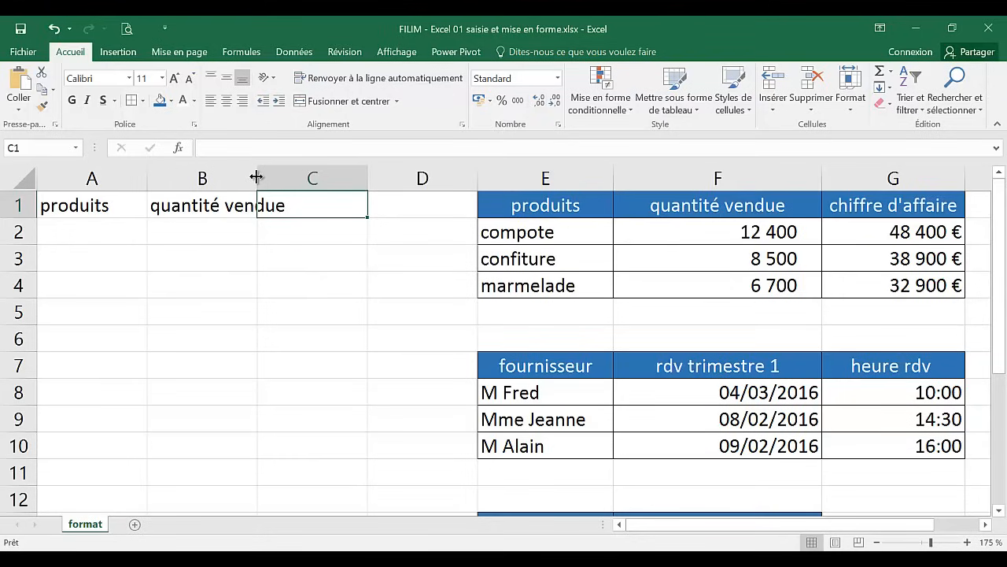
left_click_drag(256, 177, 292, 179)
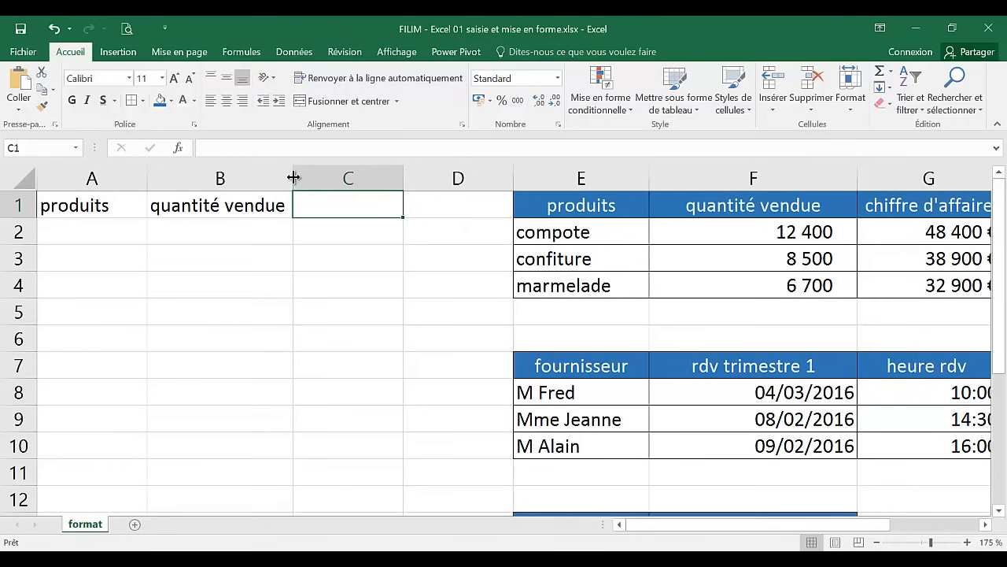
left_click_drag(293, 178, 255, 178)
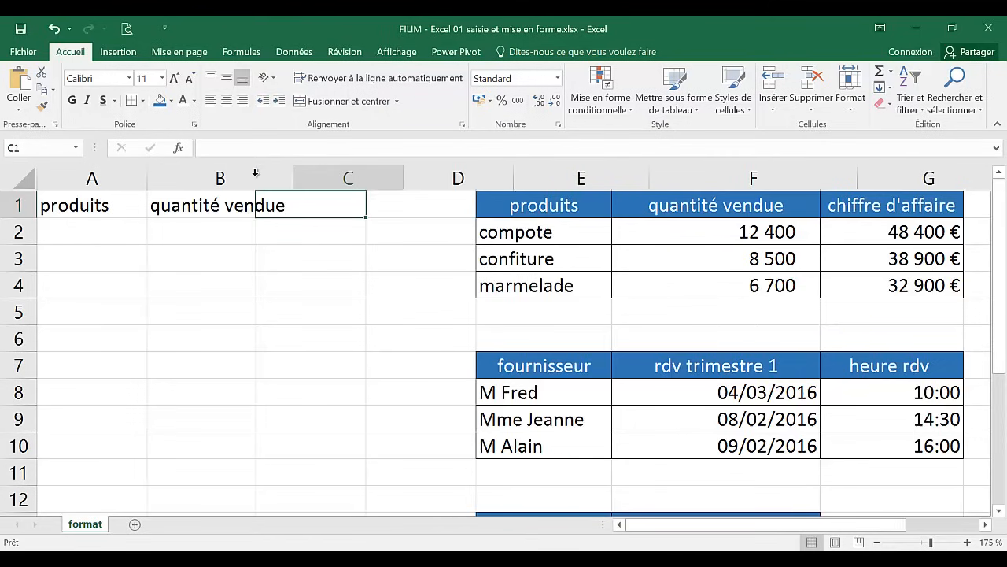
double_click(255, 176)
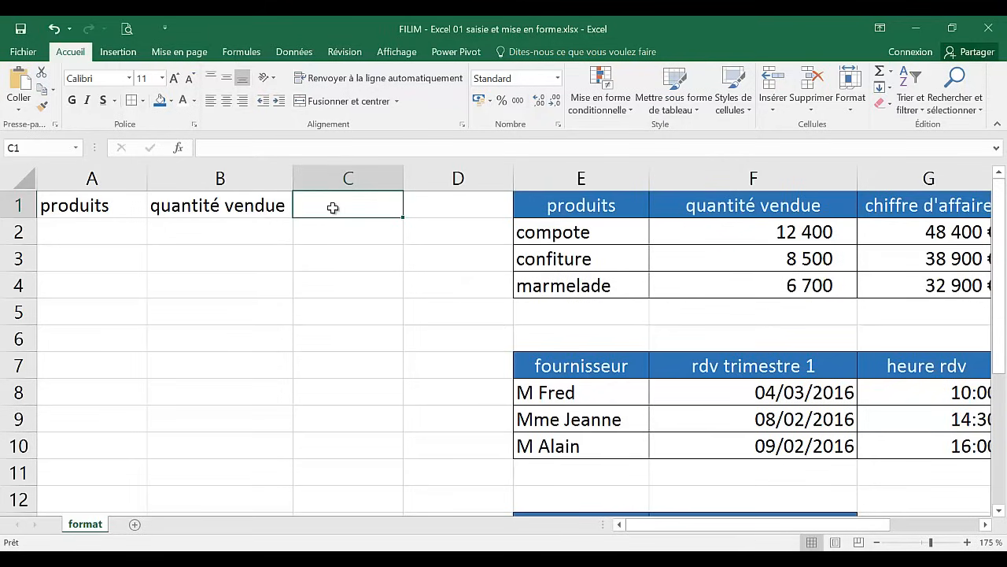
Enter the header "chiffre d'affaire" in cell C1
type("chif")
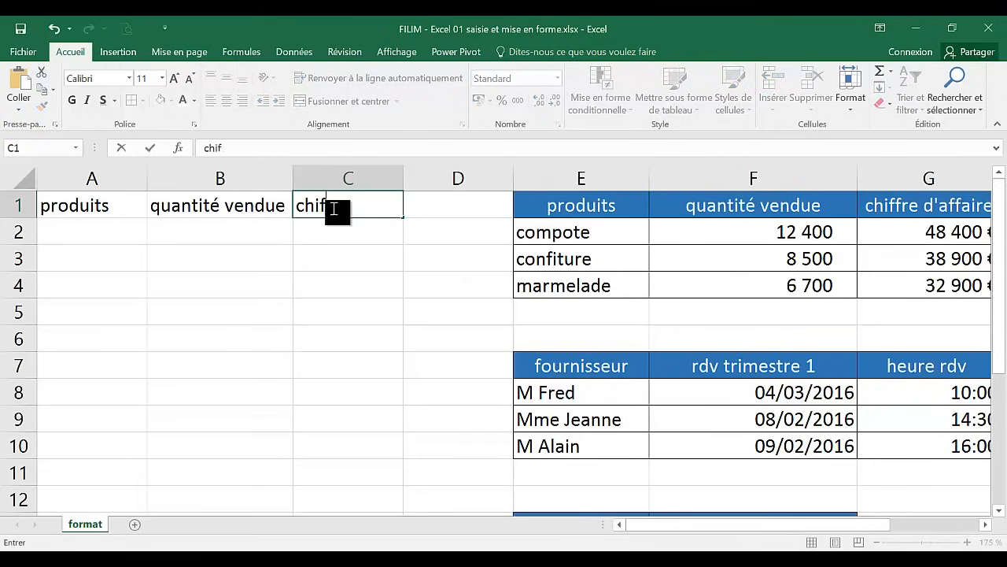
type("fres")
key("BackSpace")
type("d'affaire")
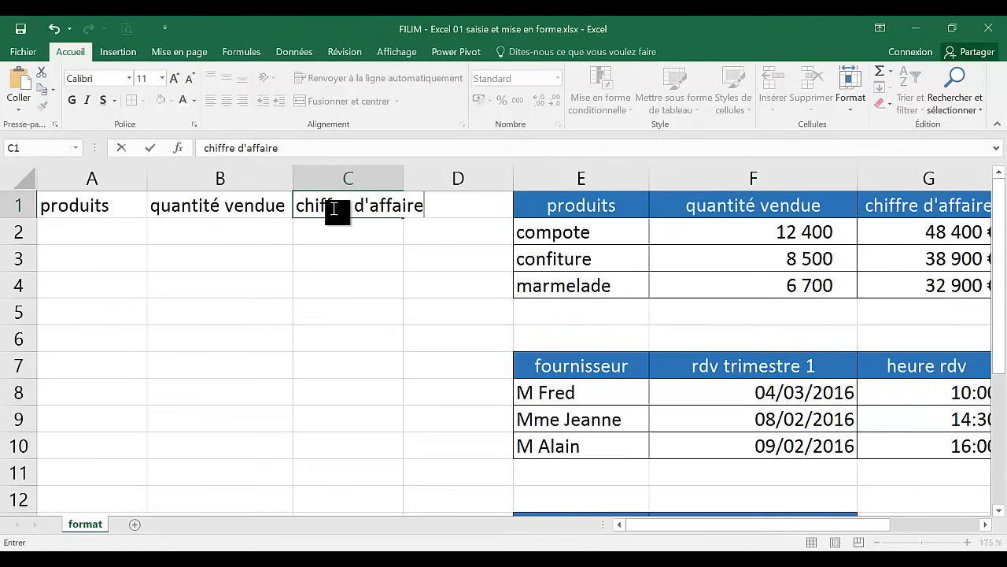
key("Return")
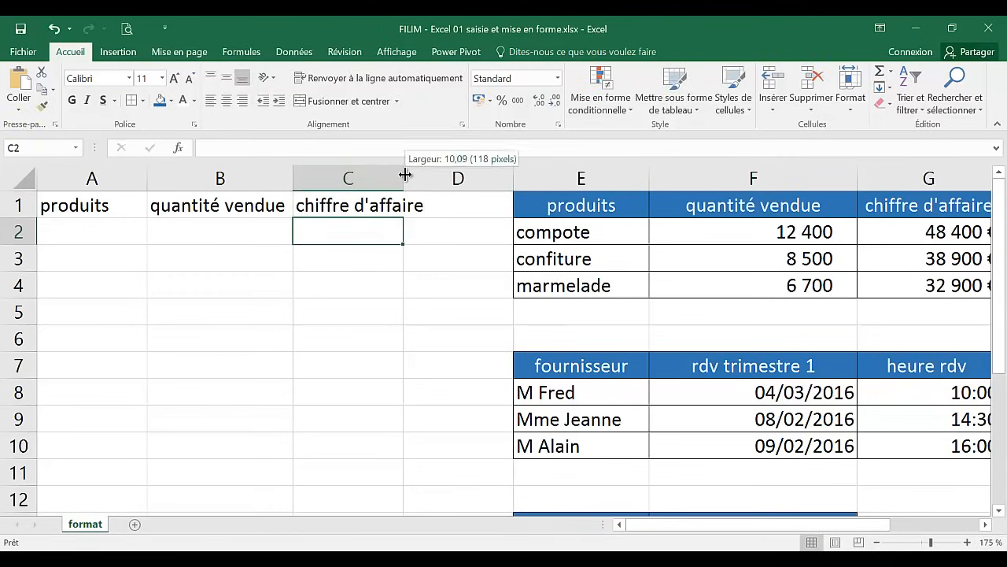
Fit column C automatically to its header text and narrow the empty column D
double_click(405, 175)
left_click_drag(535, 179, 483, 182)
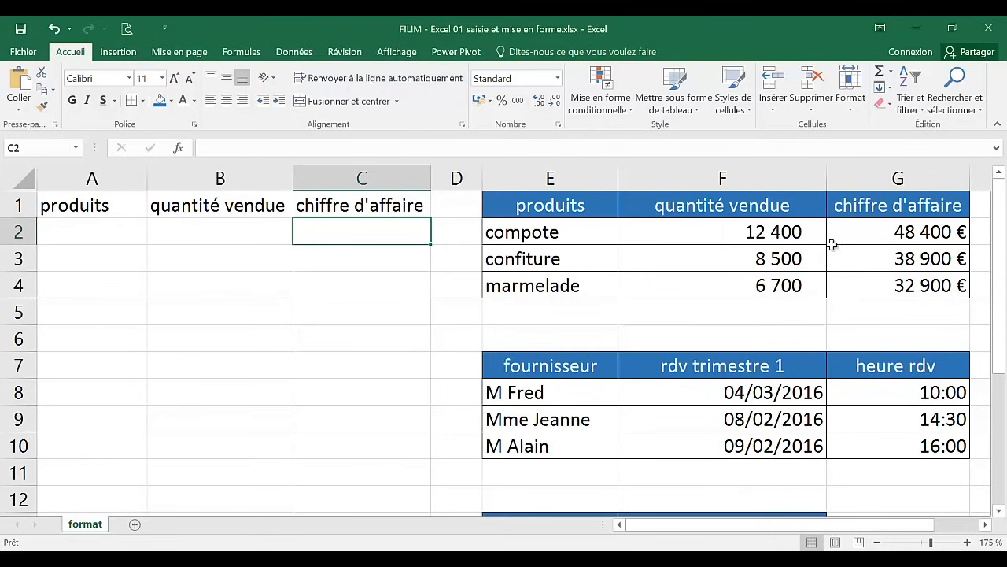
Fill cells A2 to A4 with the product names "compote", "confiture" and "marmelade"
left_click(95, 231)
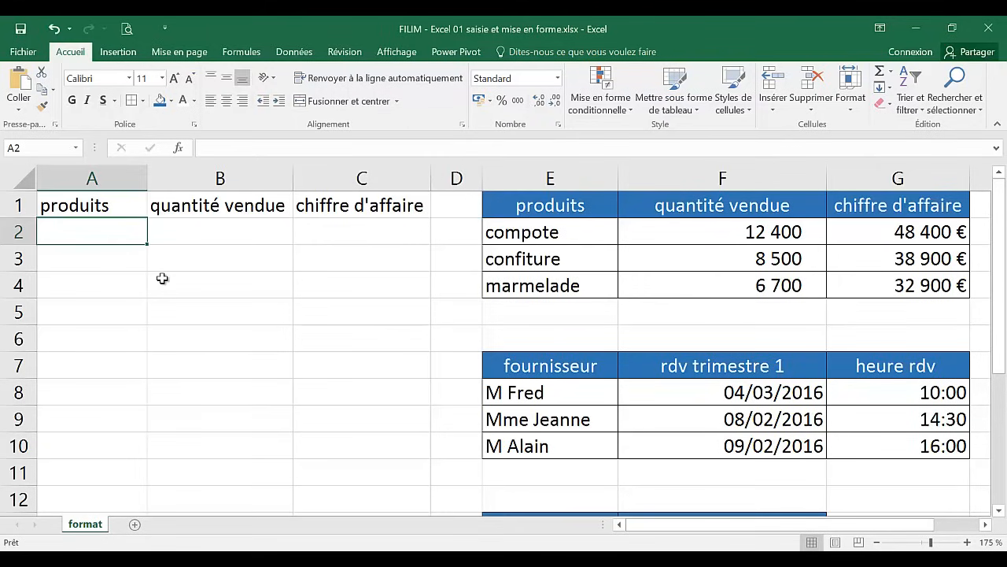
type("compote")
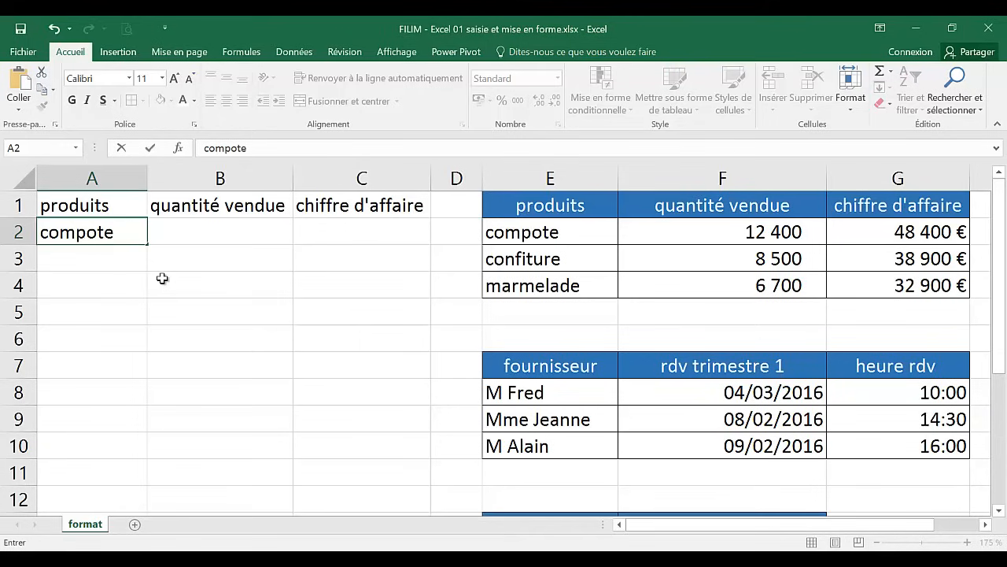
key("Return")
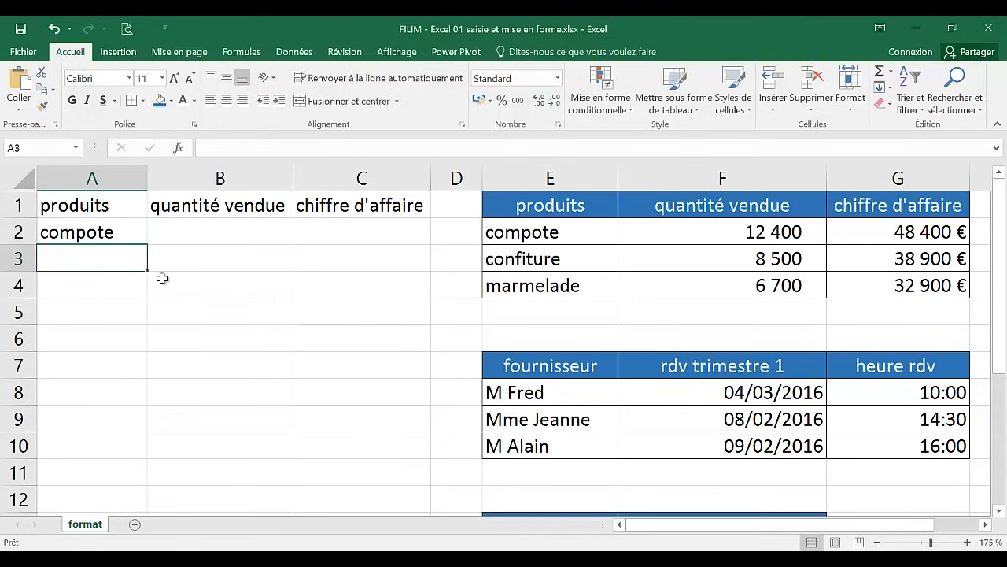
type("con")
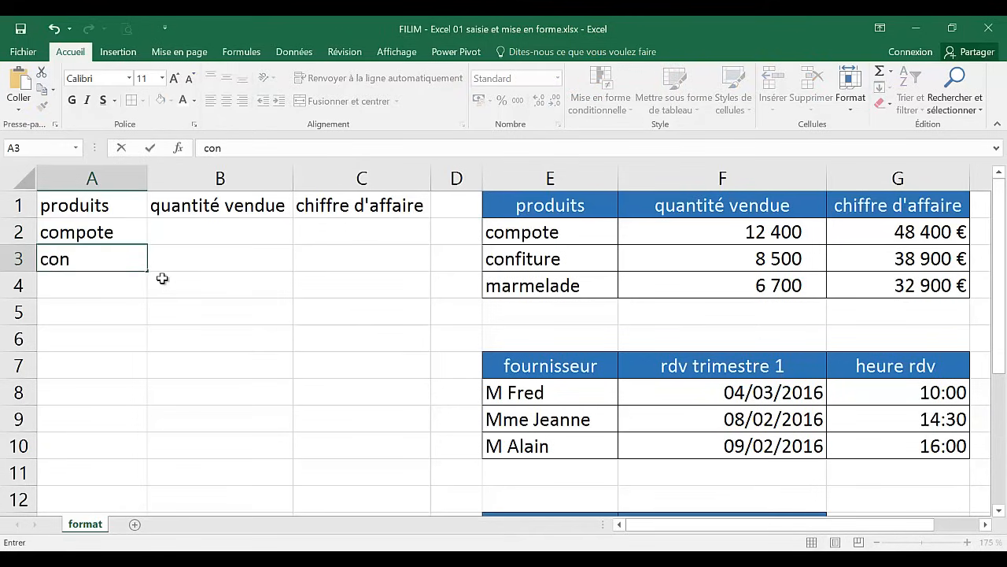
type("fiture")
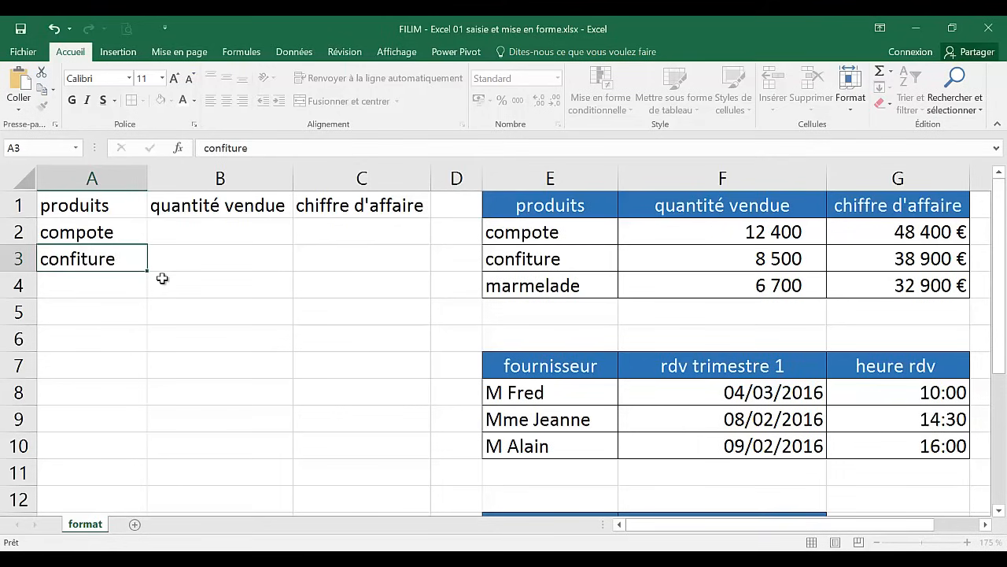
key("Return")
type("marm")
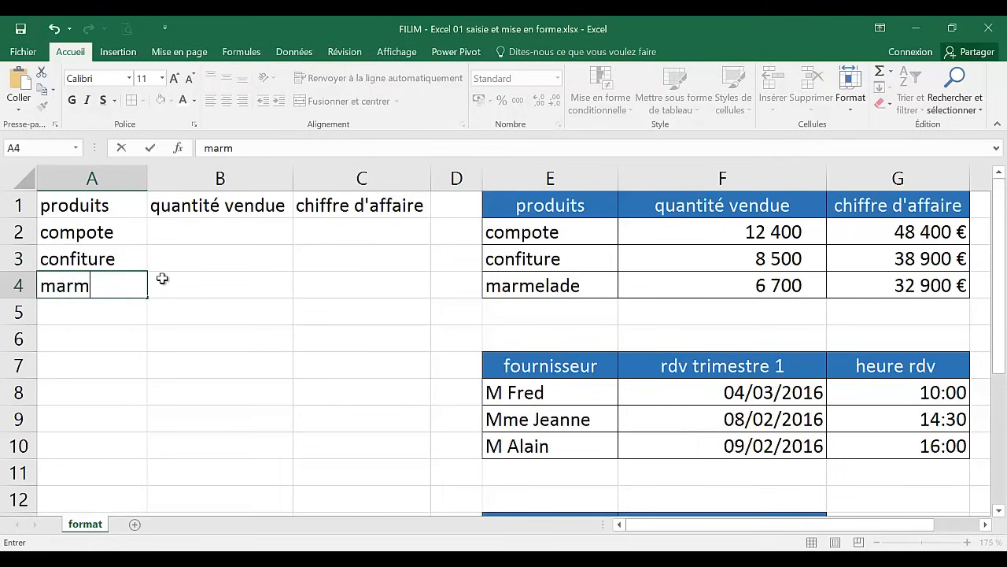
type("elade")
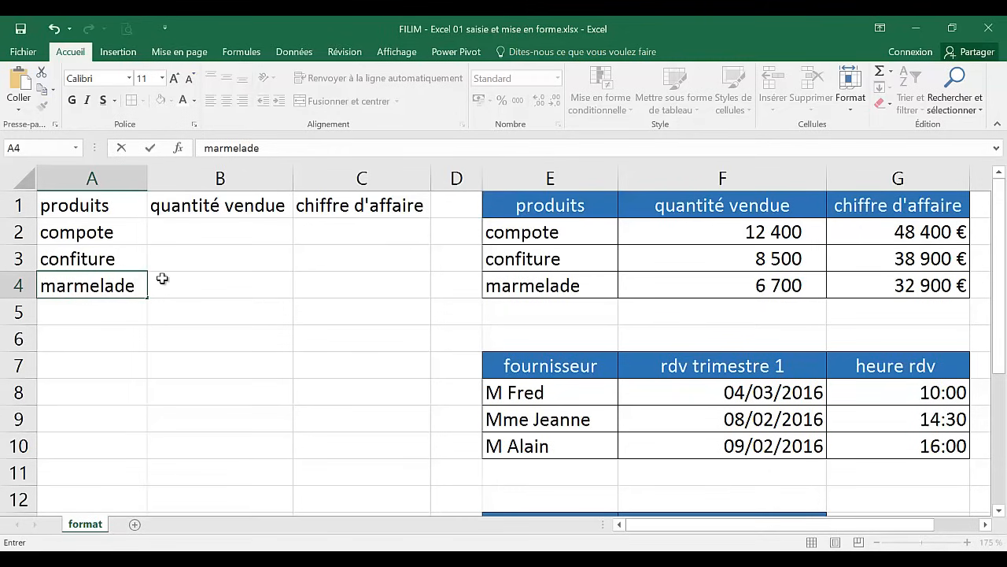
key("Return")
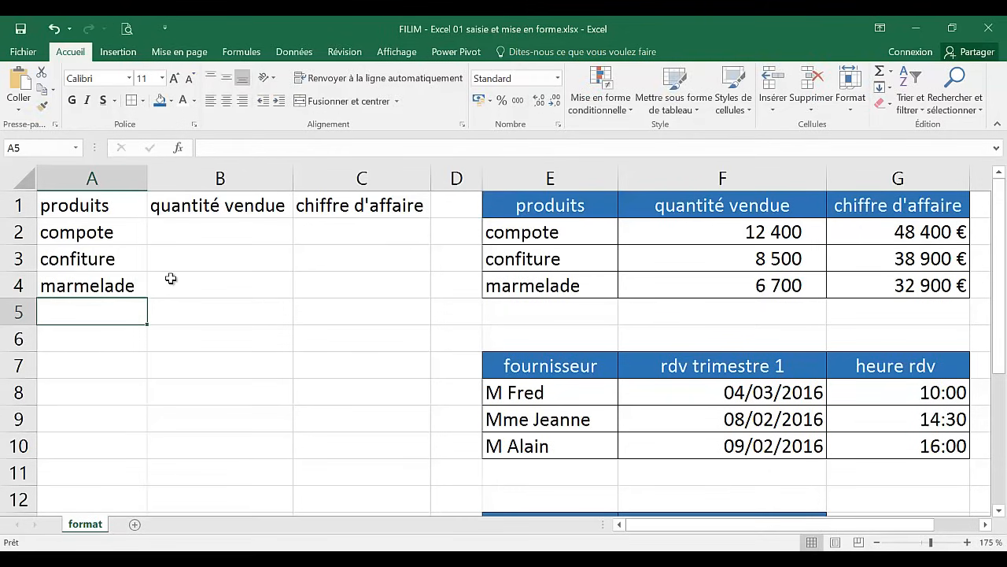
Change the product name in cell A3 to "confitures"
left_click(123, 258)
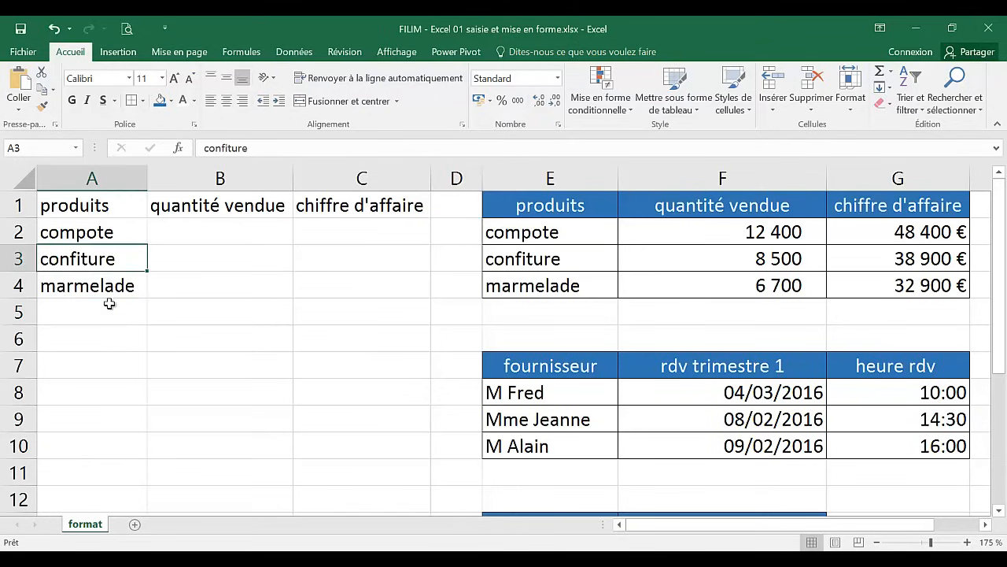
left_click(225, 147)
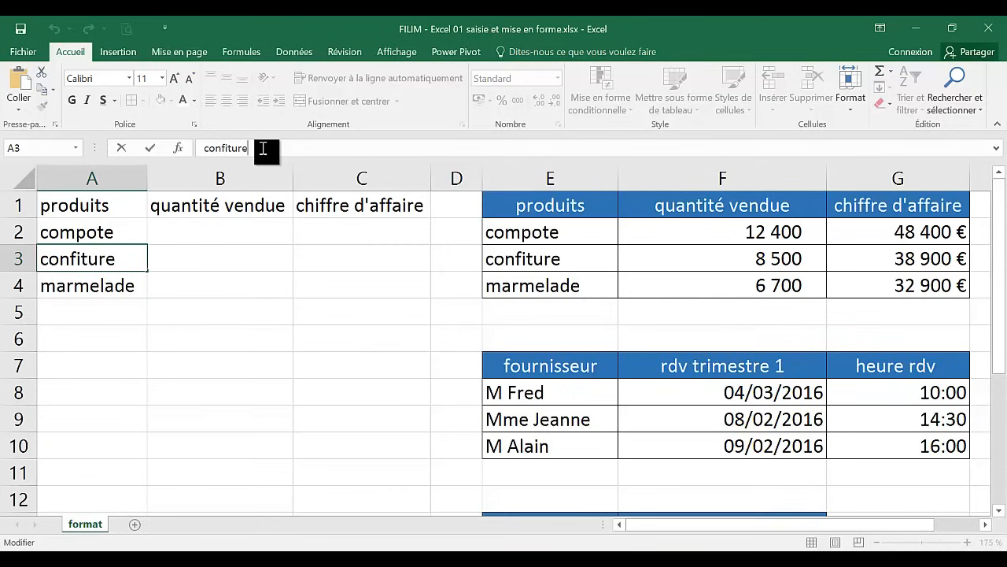
type("s")
left_click(241, 279)
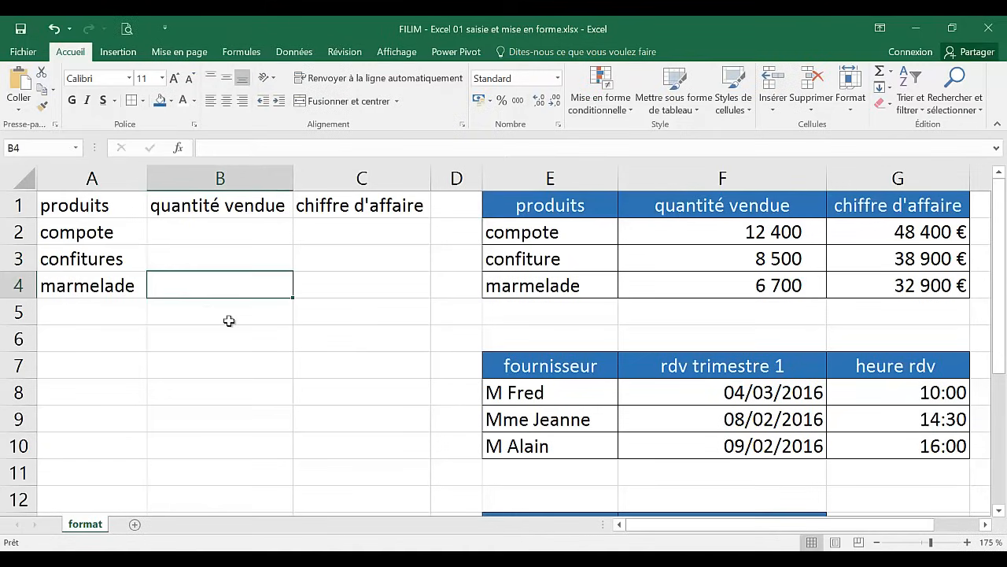
Change the product name in cell A4 to "marmelades"
double_click(137, 287)
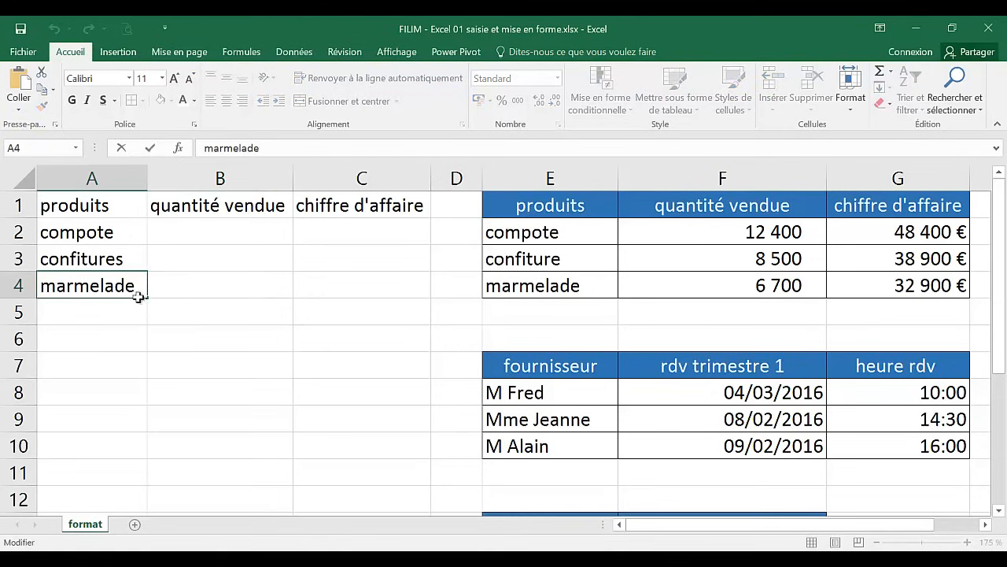
type("s")
left_click(189, 317)
left_click(130, 261)
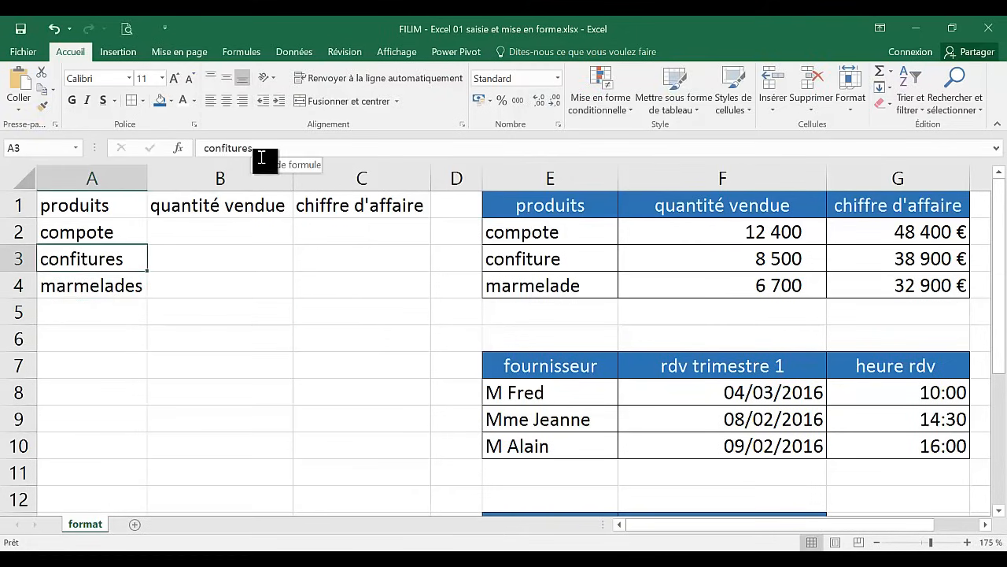
left_click(134, 284)
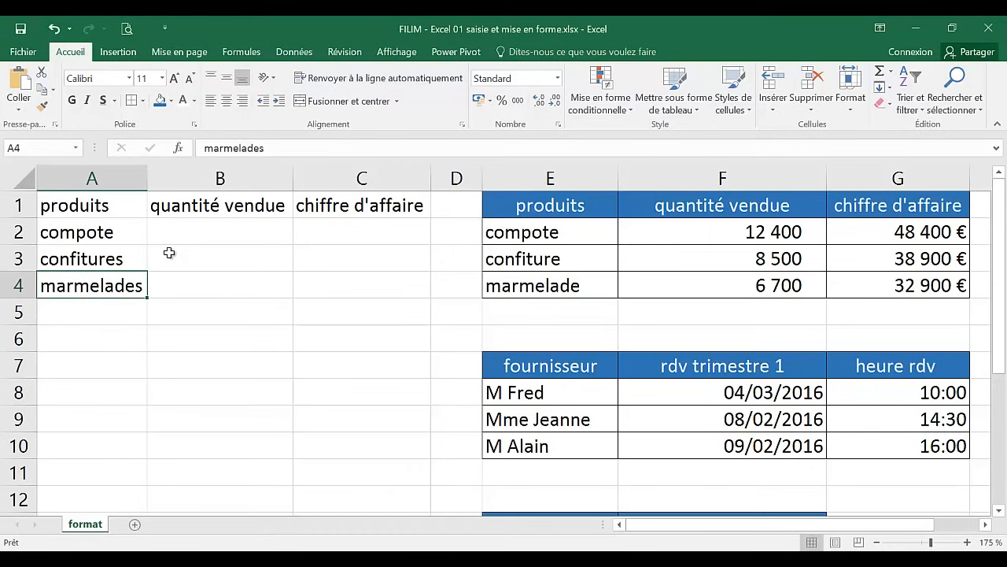
Change the product name in cell A2 to "compotes"
left_click(133, 233)
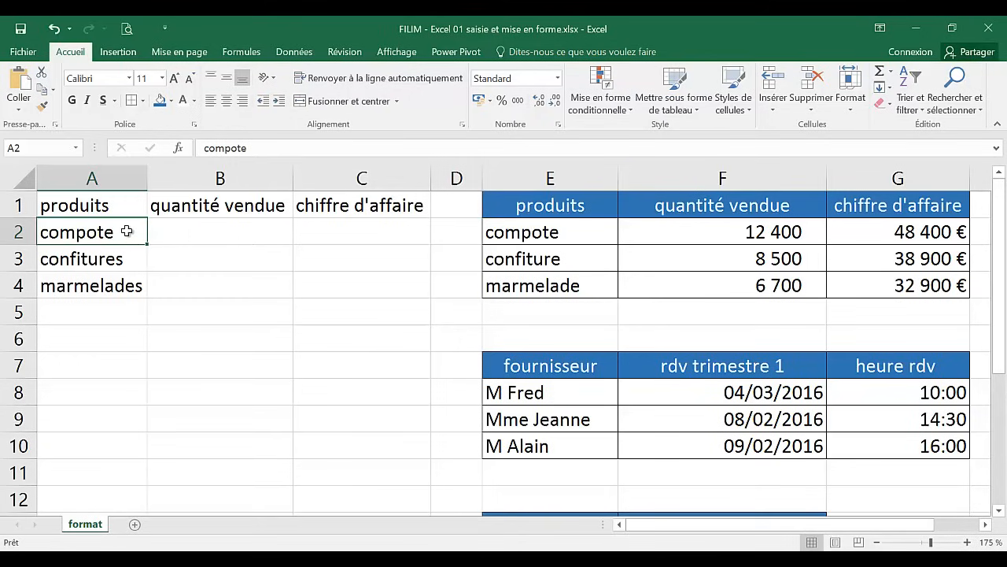
double_click(124, 234)
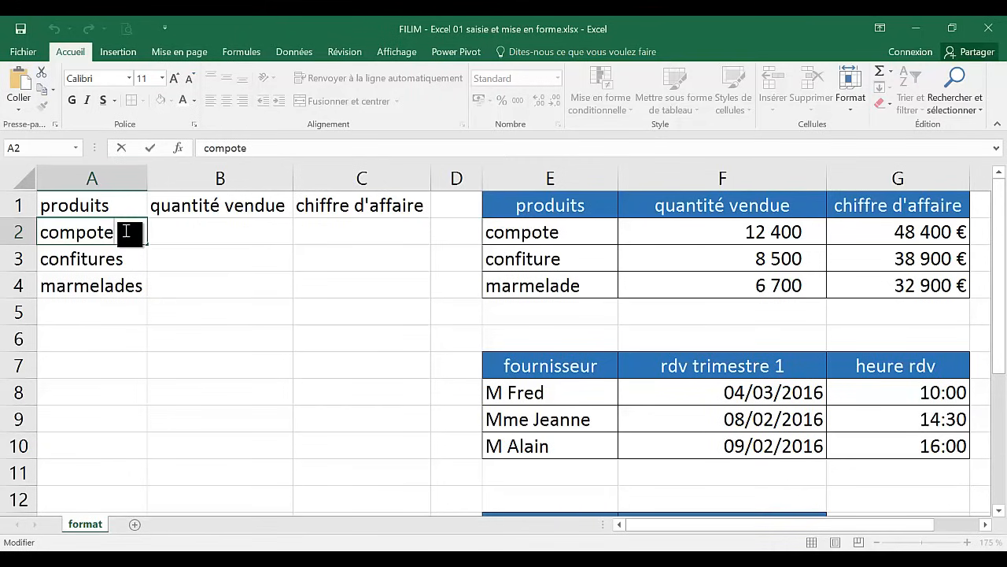
type("s")
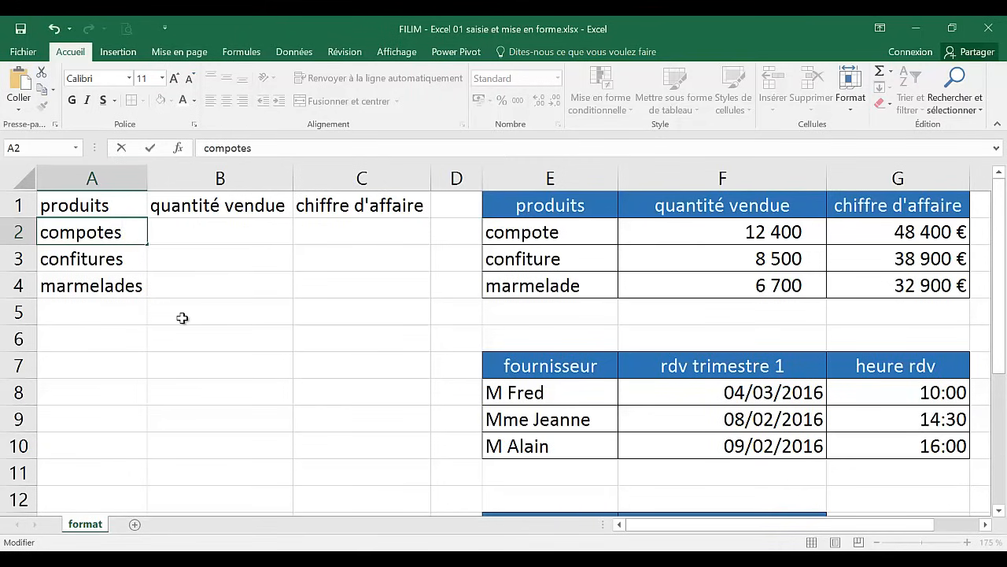
key("Return")
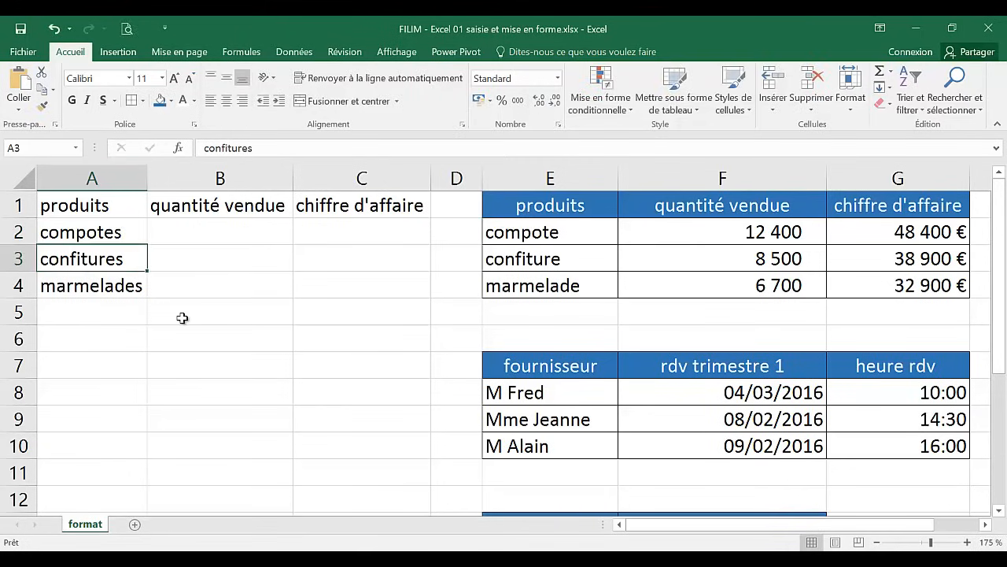
Fill cells B2 to B4 with the sold quantities 12400, 8500 and 6700
left_click(233, 236)
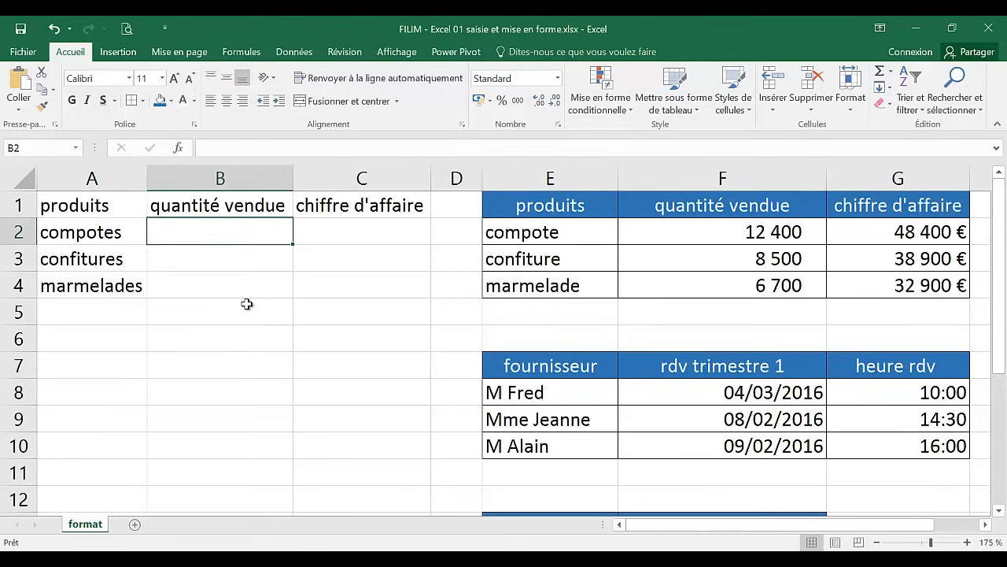
type("124")
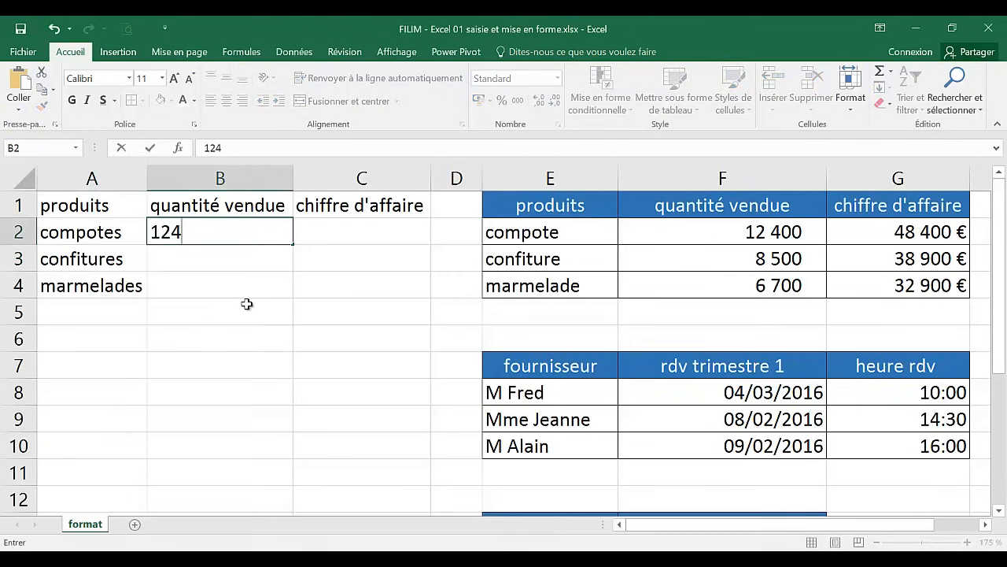
type("00")
key("Return")
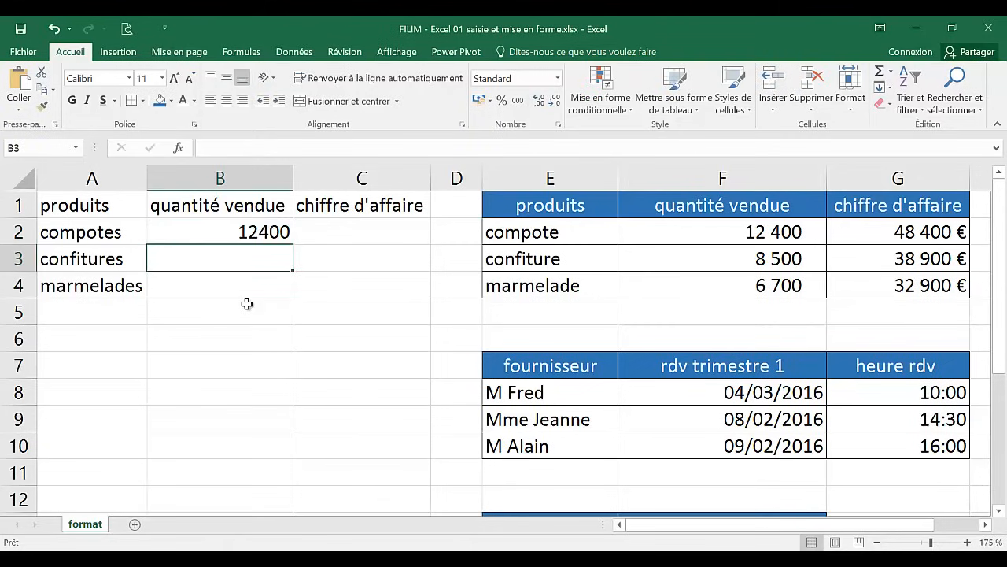
type("8500")
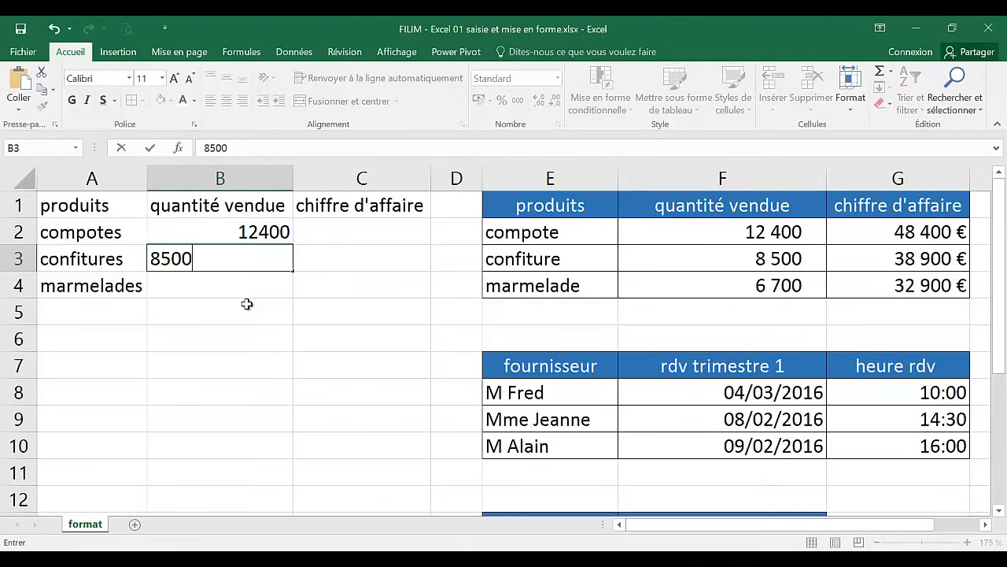
key("Return")
type("6700")
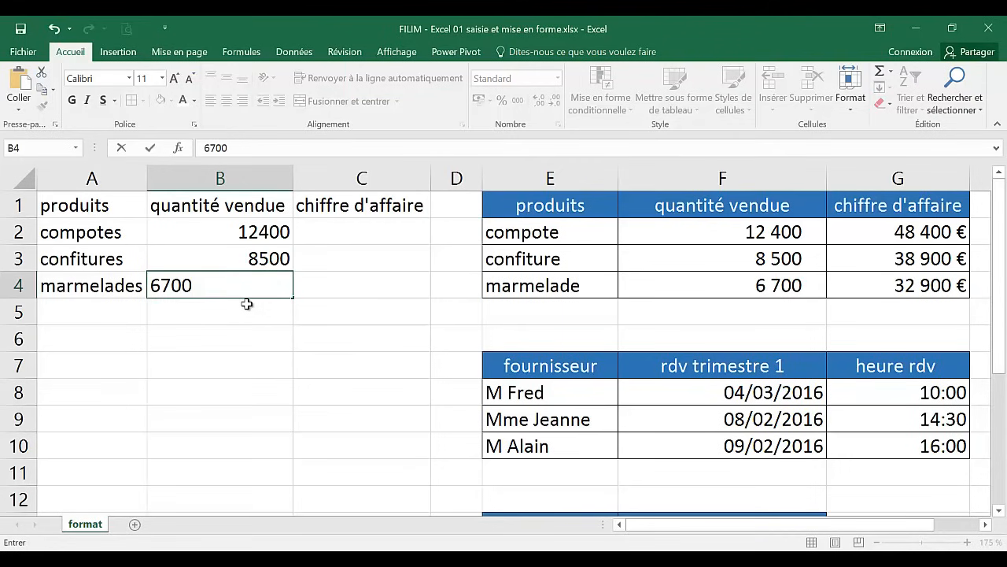
key("Return")
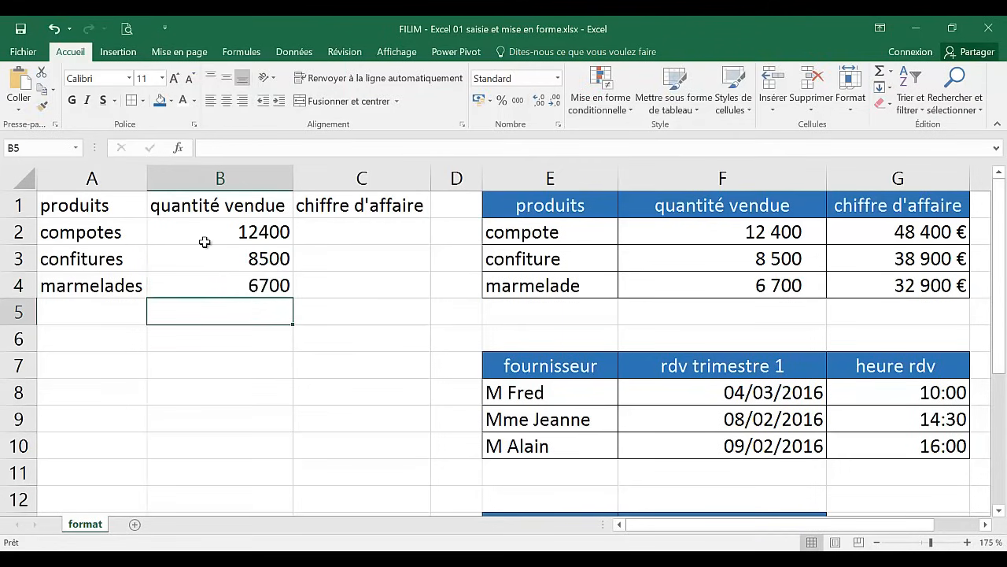
Try left and centred alignment on the quantity in cell B2, and restore its default alignment
left_click(132, 234)
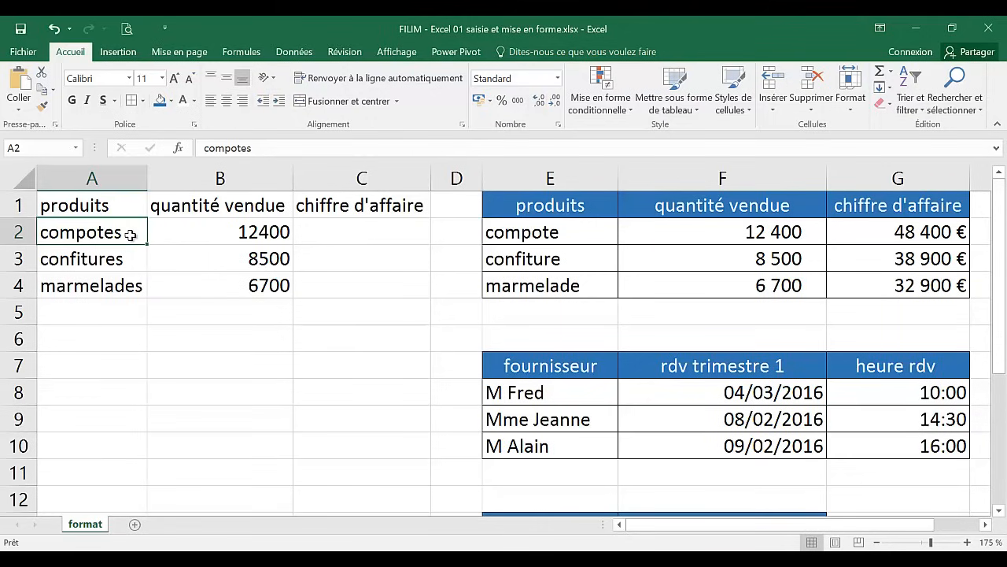
left_click(189, 235)
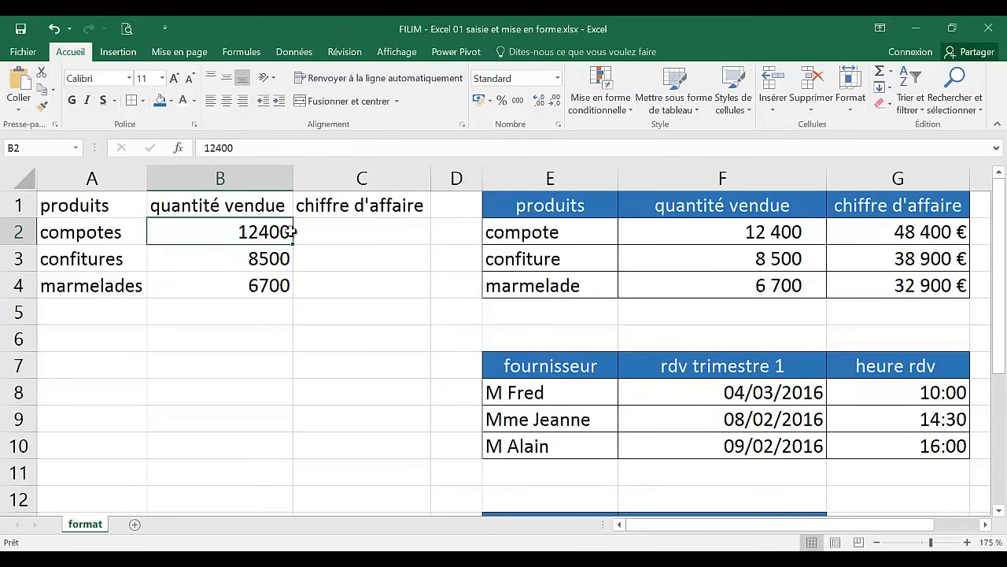
left_click(210, 101)
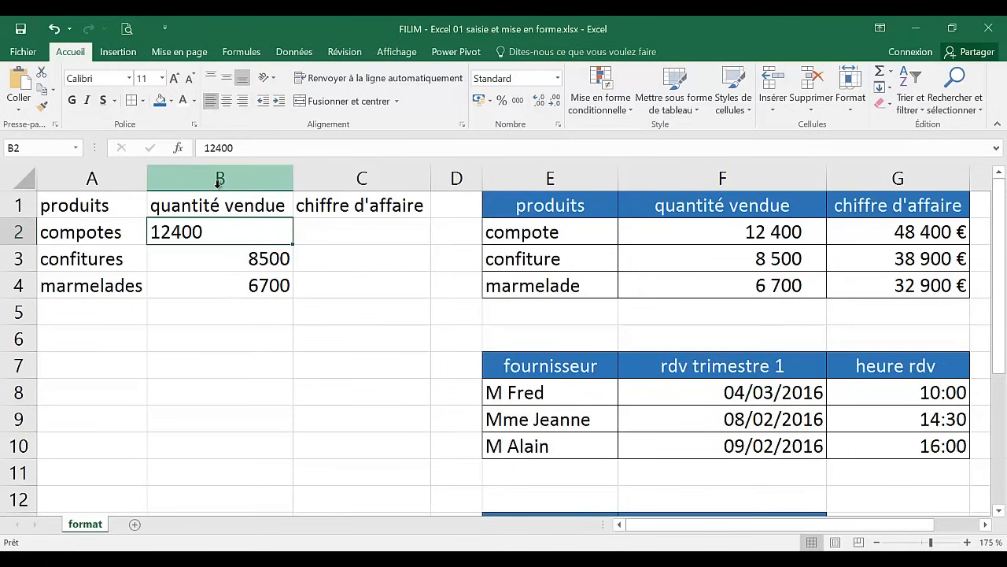
left_click(228, 102)
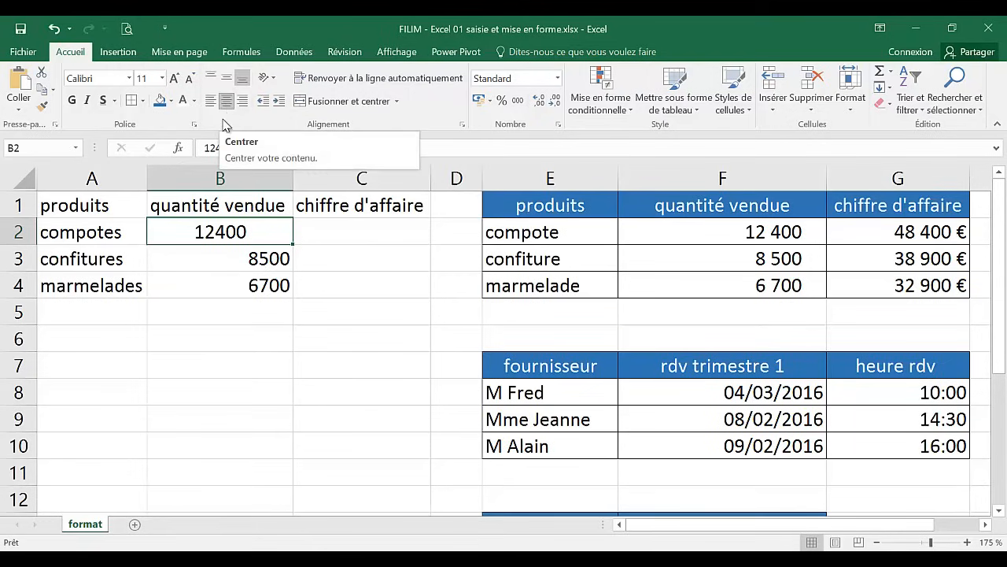
left_click(226, 106)
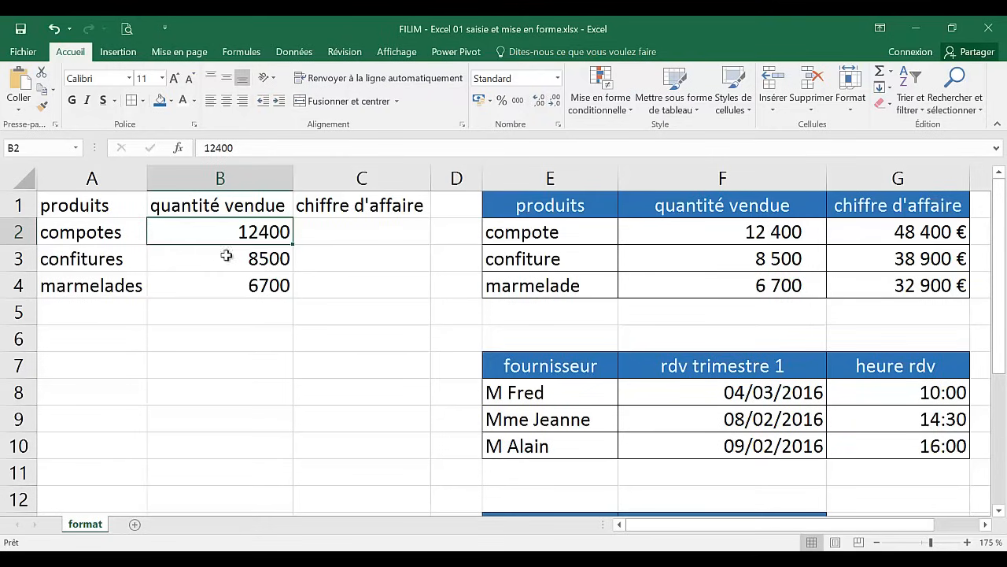
Format the quantities in B2 to B4 with a thousands separator and no decimals
left_click_drag(223, 240, 216, 281)
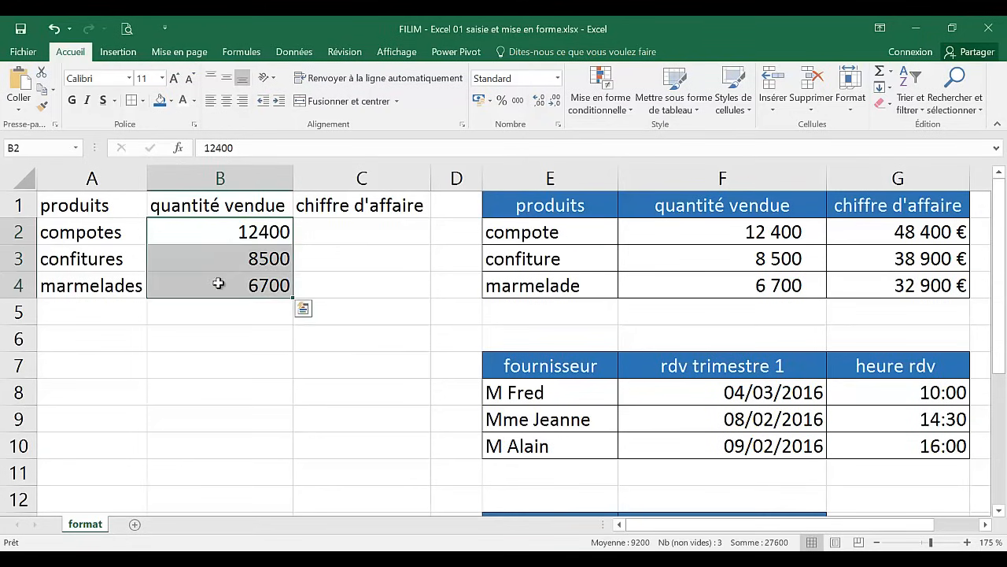
left_click(518, 101)
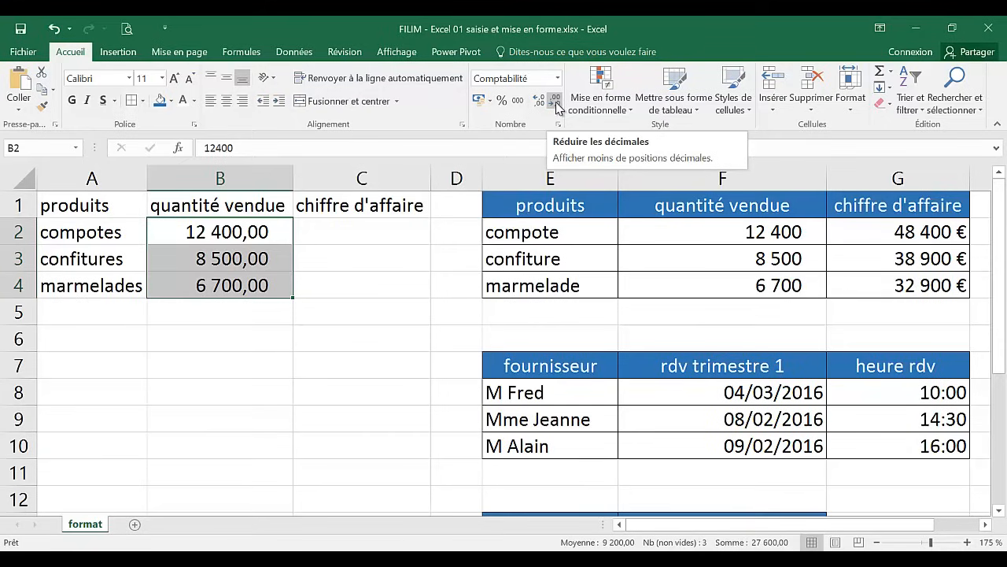
left_click(555, 102)
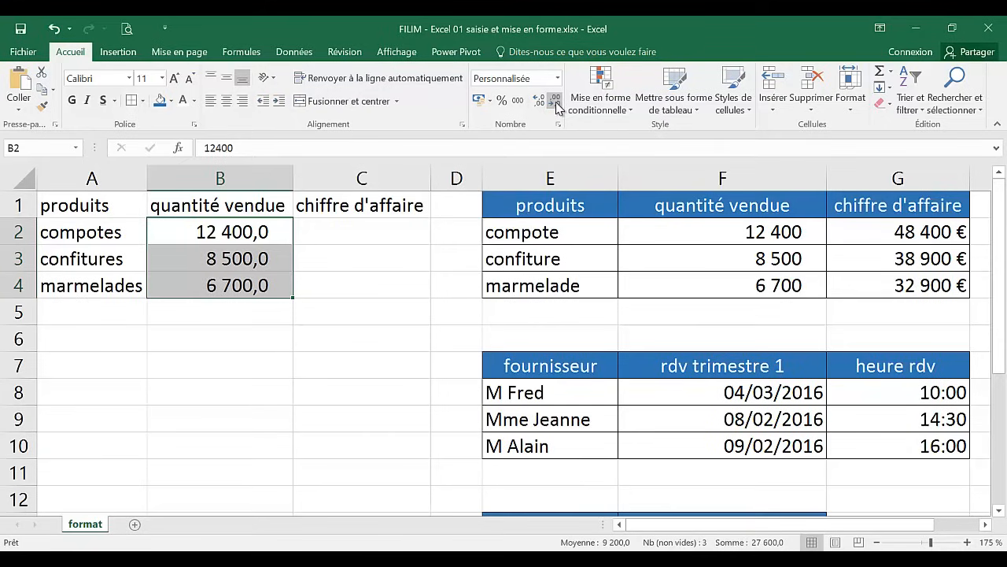
left_click(555, 103)
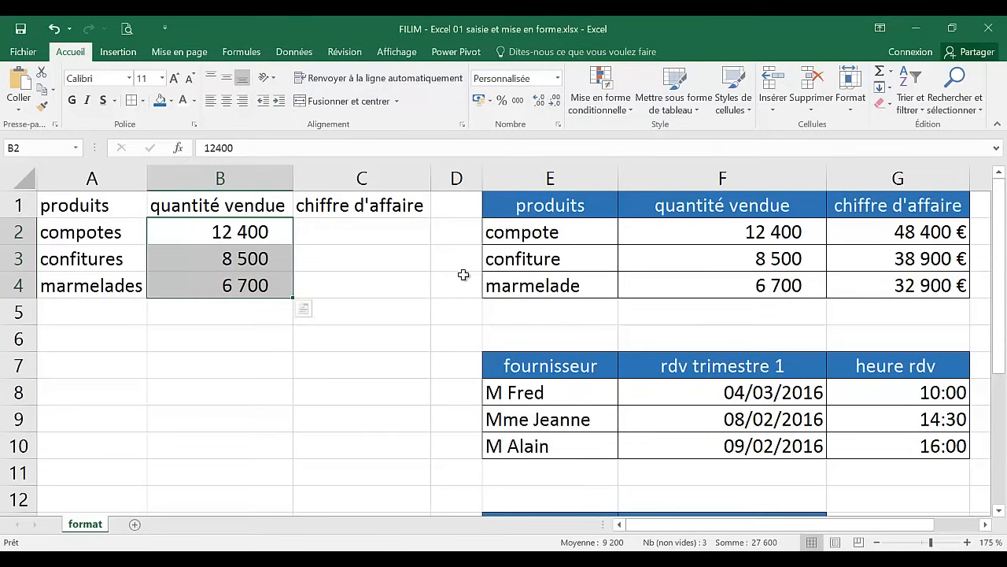
Fill cells C2 to C4 with the revenue figures 48400, 38900 and 32900
left_click(387, 237)
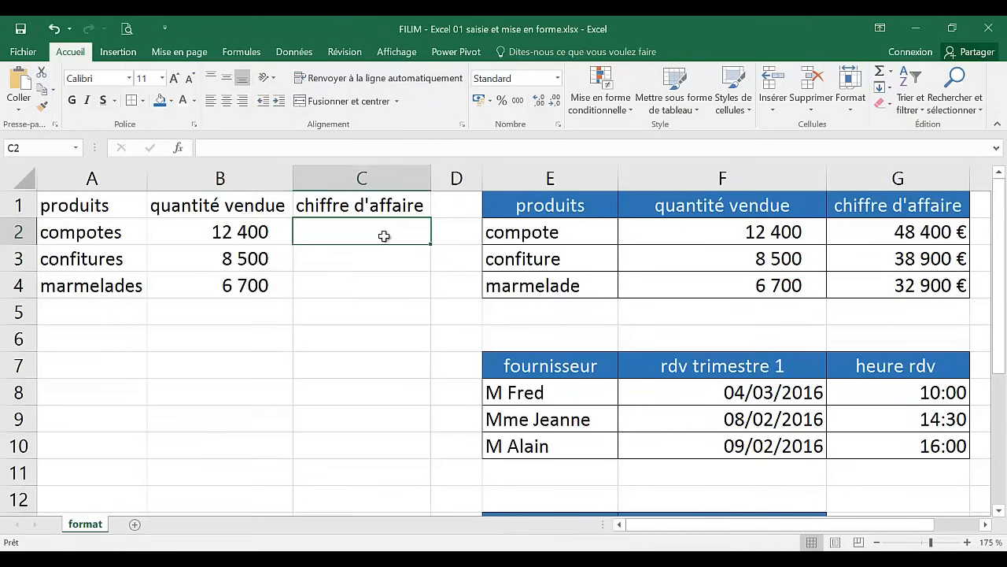
type("48400")
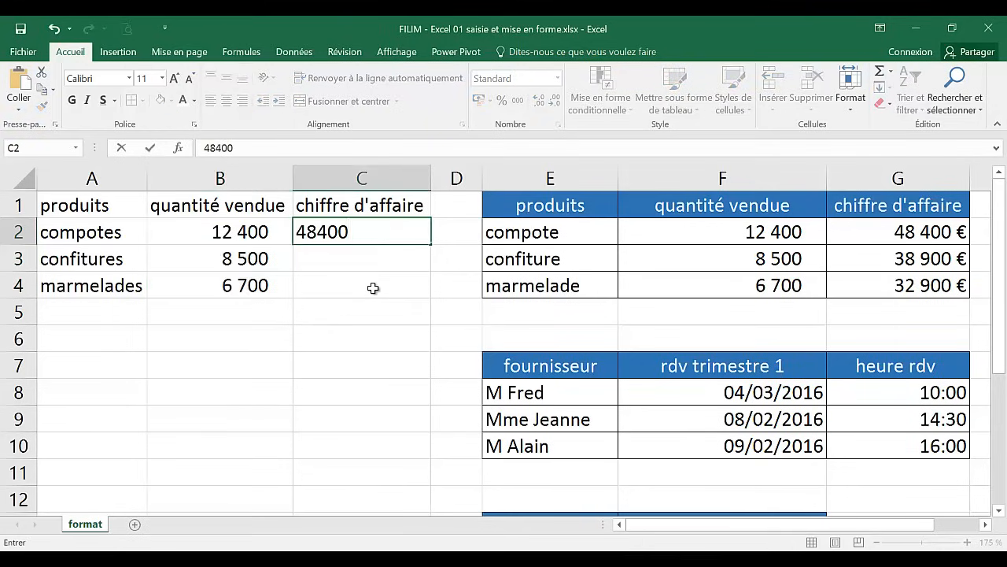
key("Return")
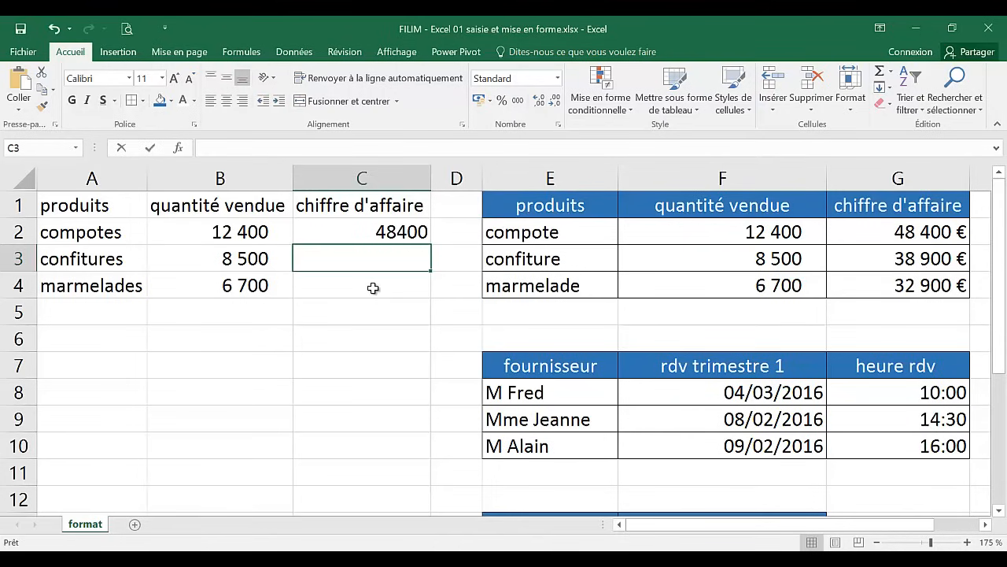
type("38900")
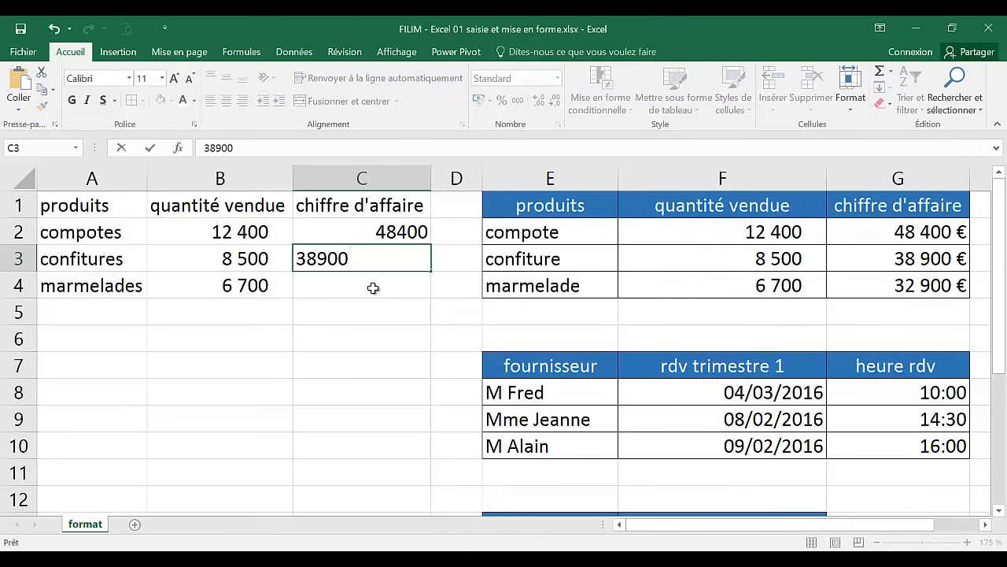
key("Return")
type("32900")
key("Return")
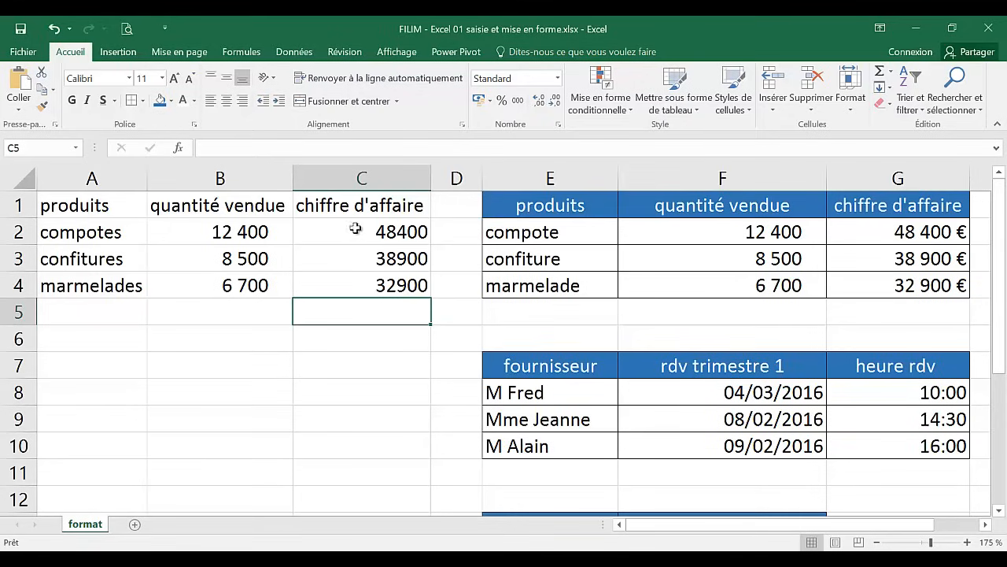
Apply the Monétaire number format in euros without decimals to the revenue figures in C2 to C4
left_click_drag(349, 231, 350, 279)
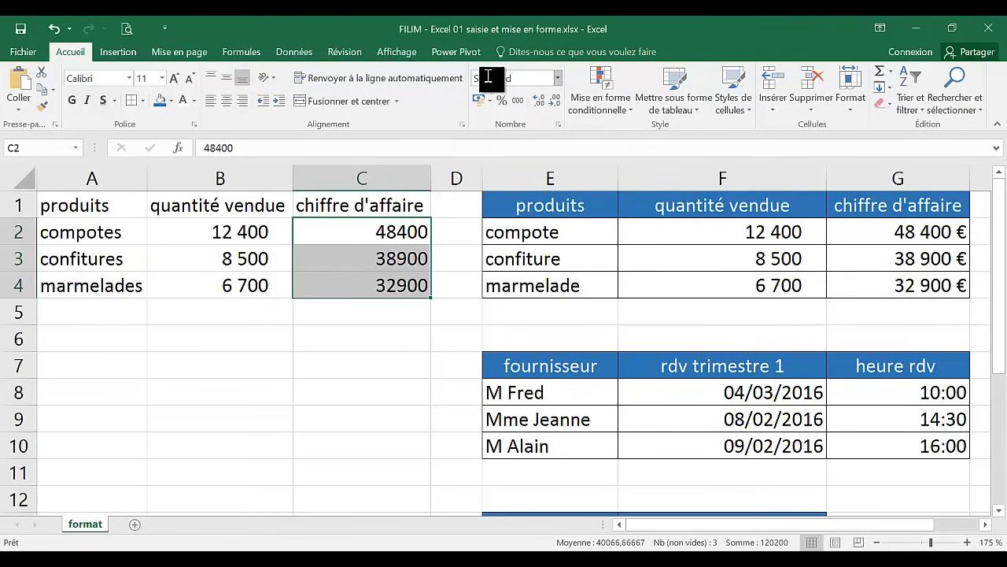
left_click(558, 79)
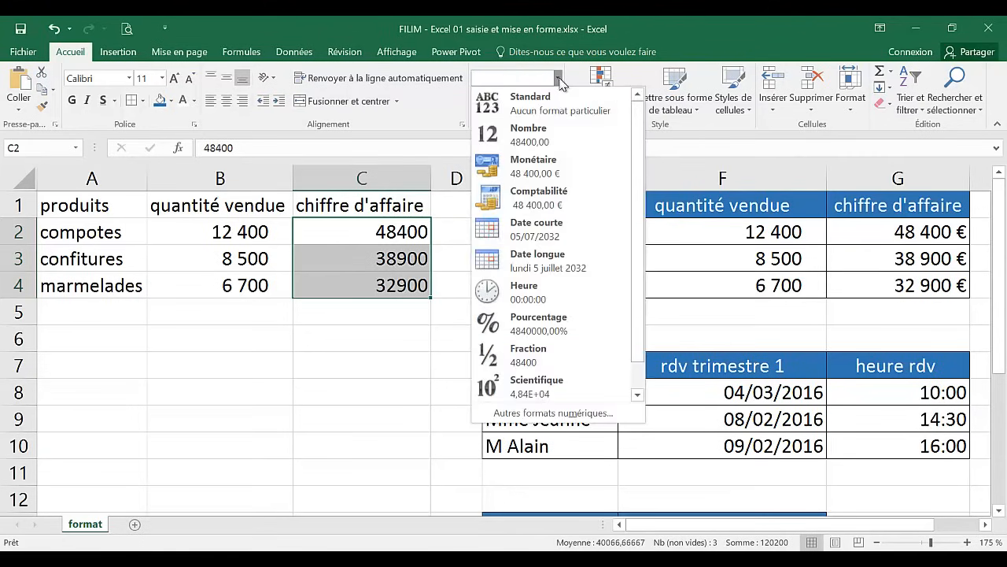
left_click(563, 173)
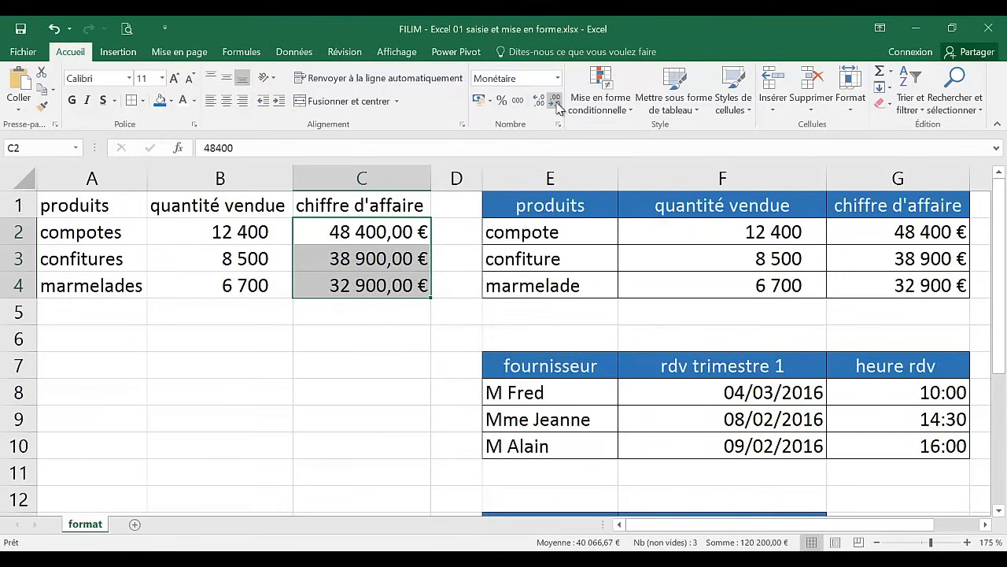
left_click(554, 101)
left_click(556, 103)
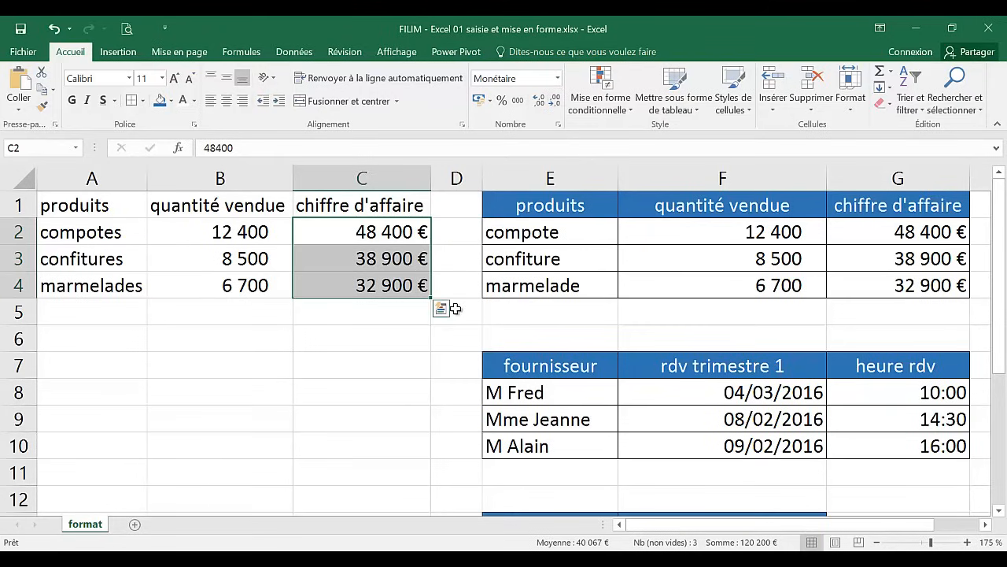
left_click(350, 237)
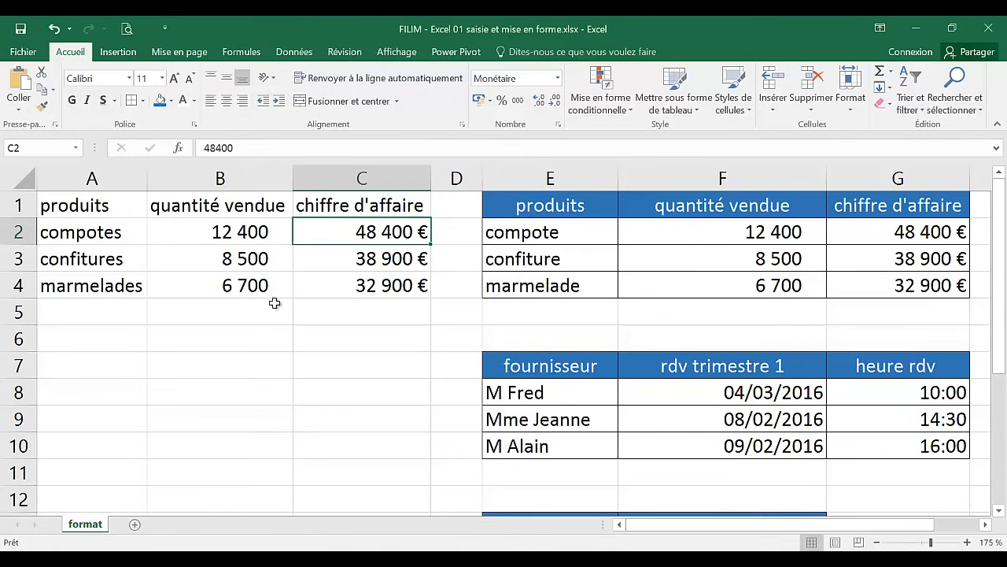
Apply all borders to the whole product table, cells A1 to C4
left_click(227, 258)
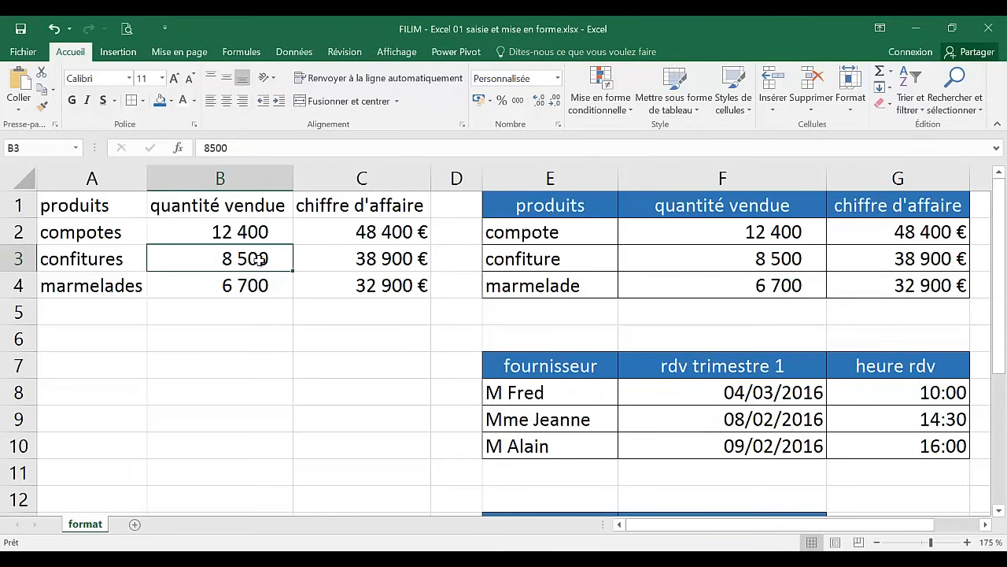
left_click_drag(121, 205, 328, 287)
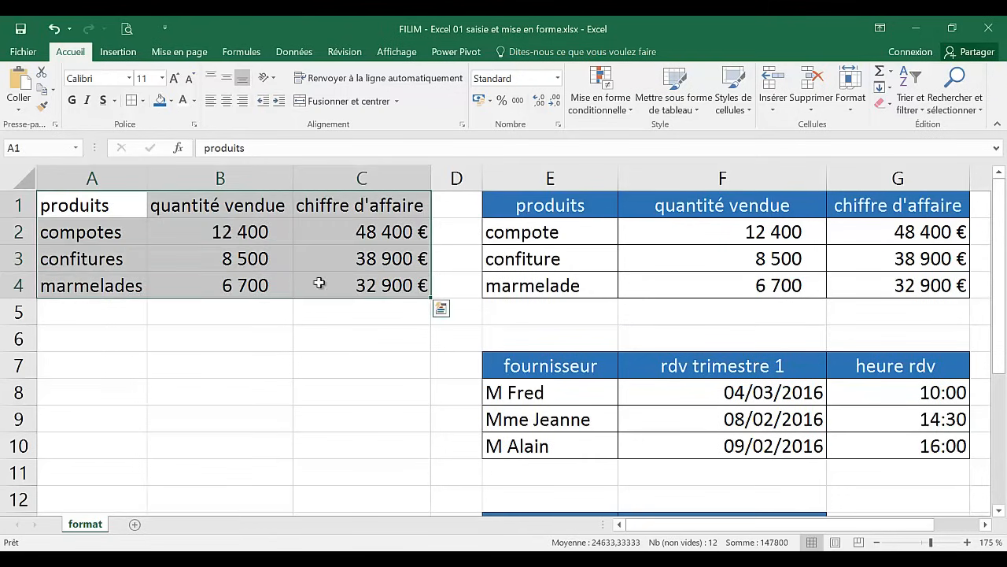
left_click(143, 103)
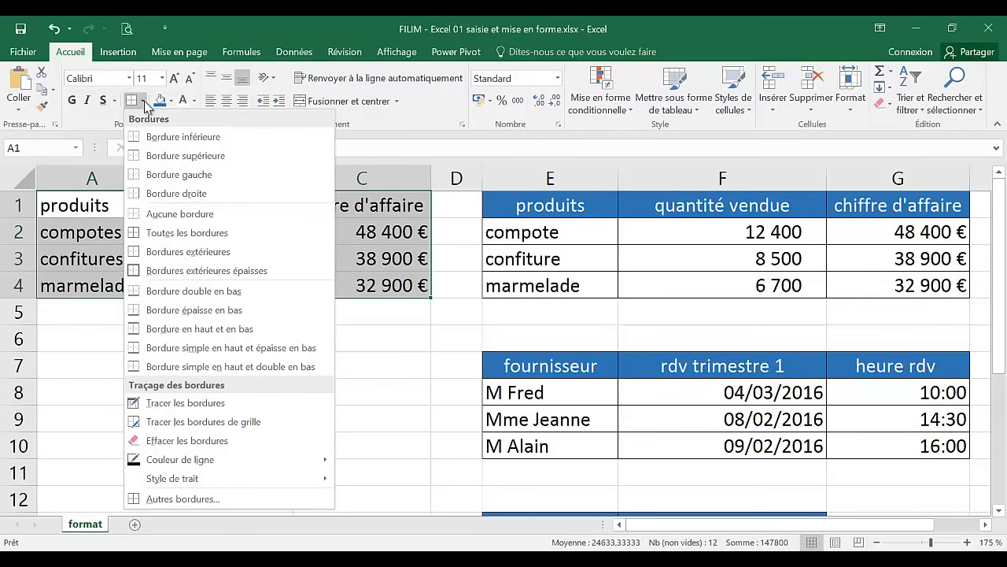
left_click(182, 233)
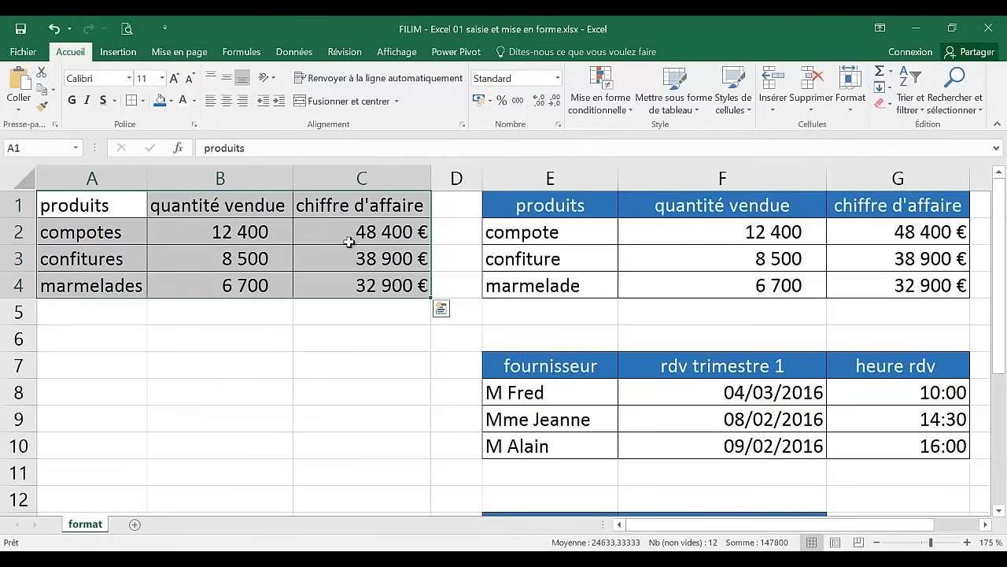
left_click(324, 261)
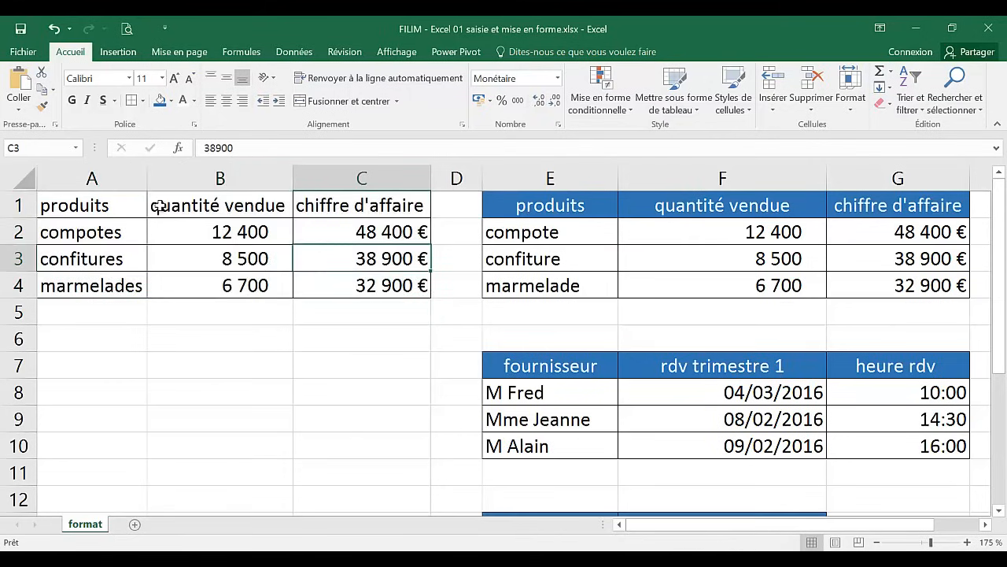
Centre the header labels of the product table in cells A1 to C1
left_click(128, 204)
left_click_drag(128, 204, 358, 203)
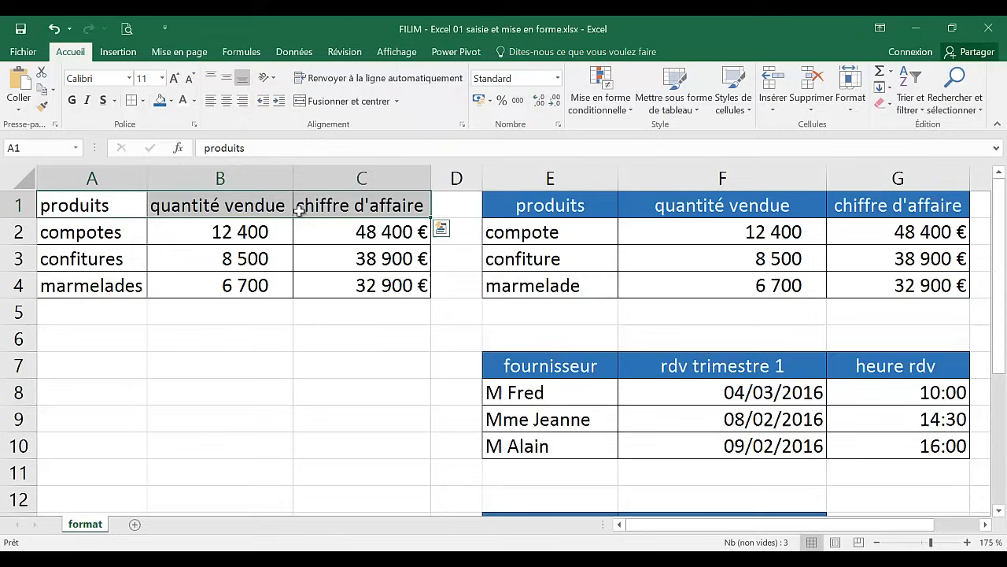
left_click(227, 102)
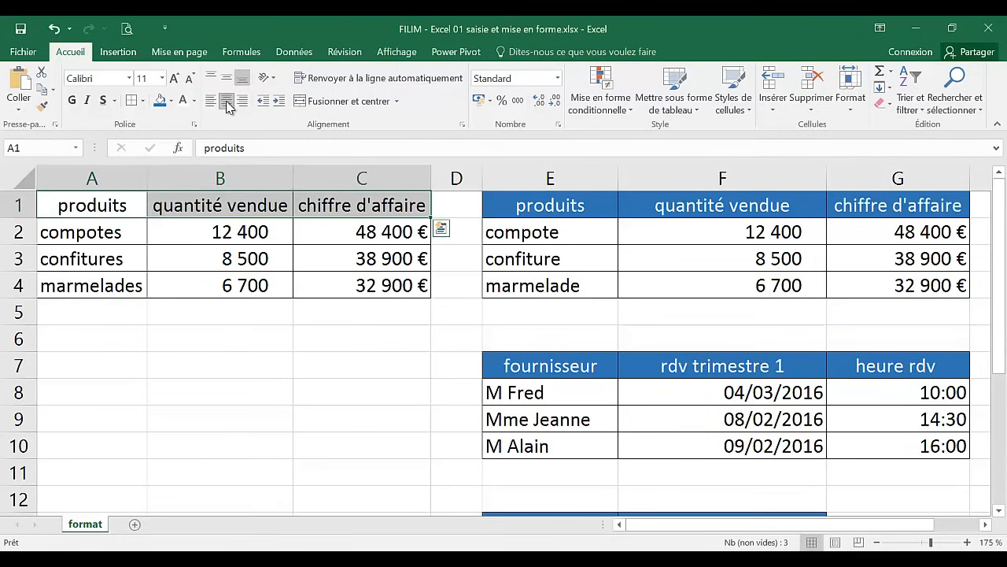
Give the product table's header cells A1 to C1 a dark green theme fill and white text
left_click(173, 103)
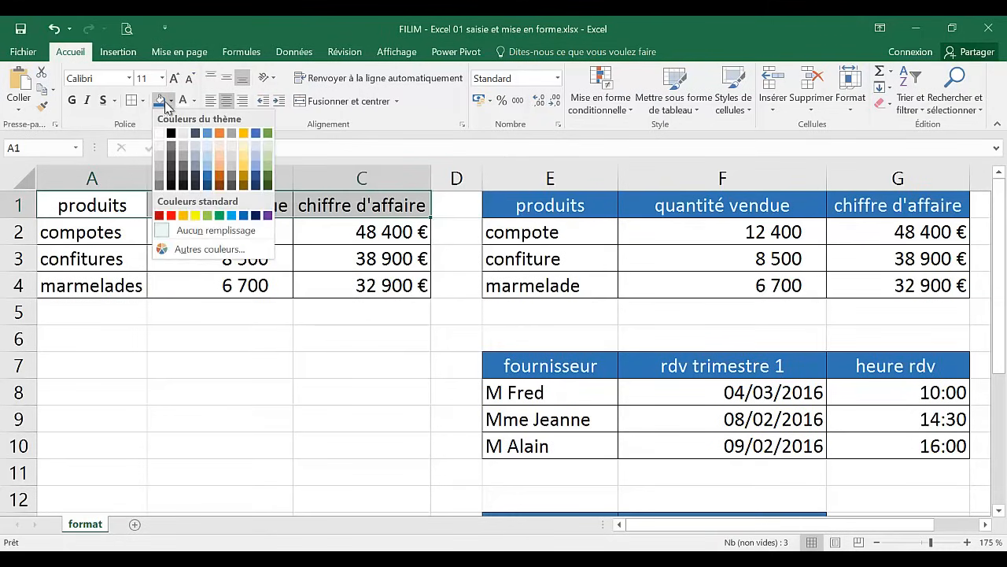
left_click(268, 182)
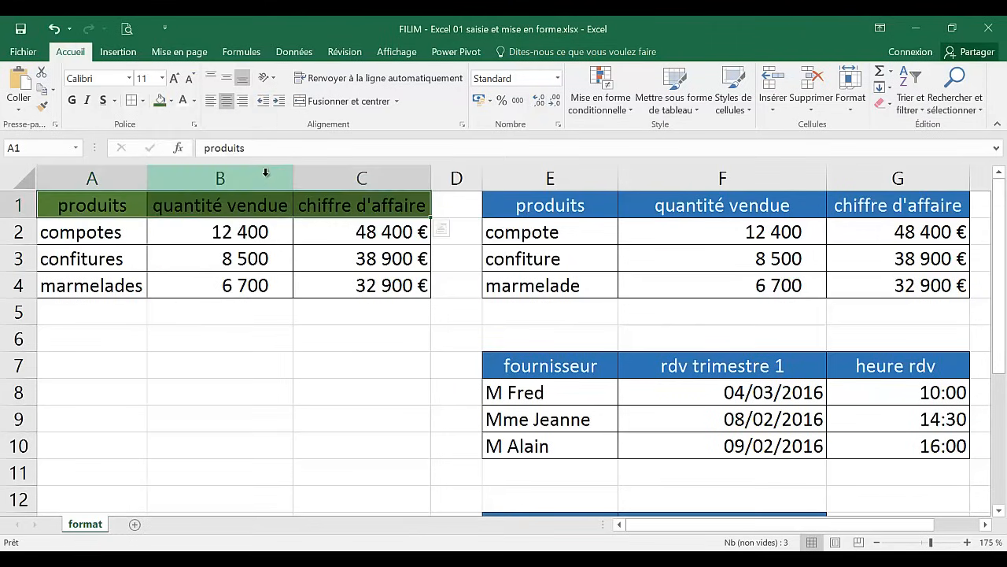
left_click(195, 103)
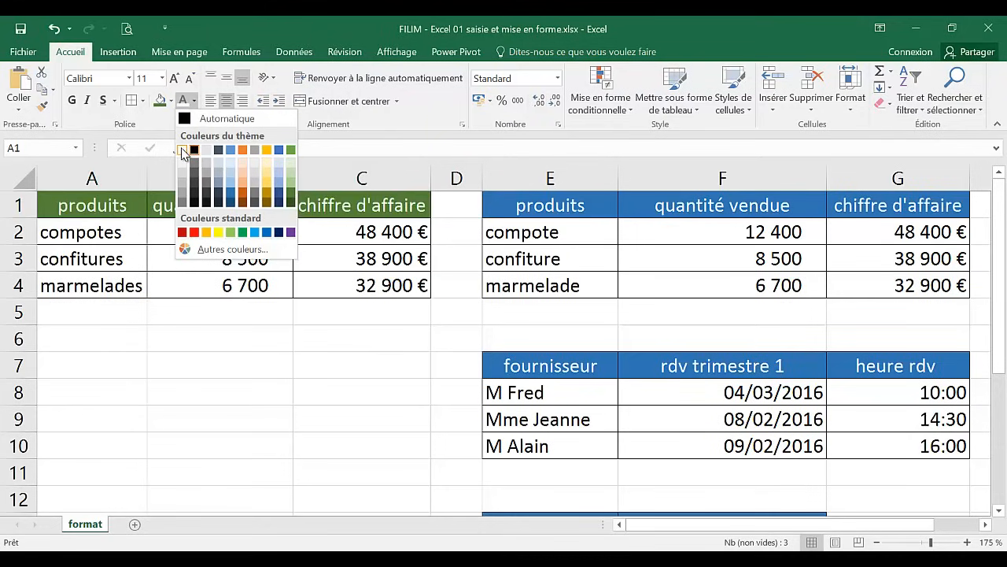
left_click(182, 150)
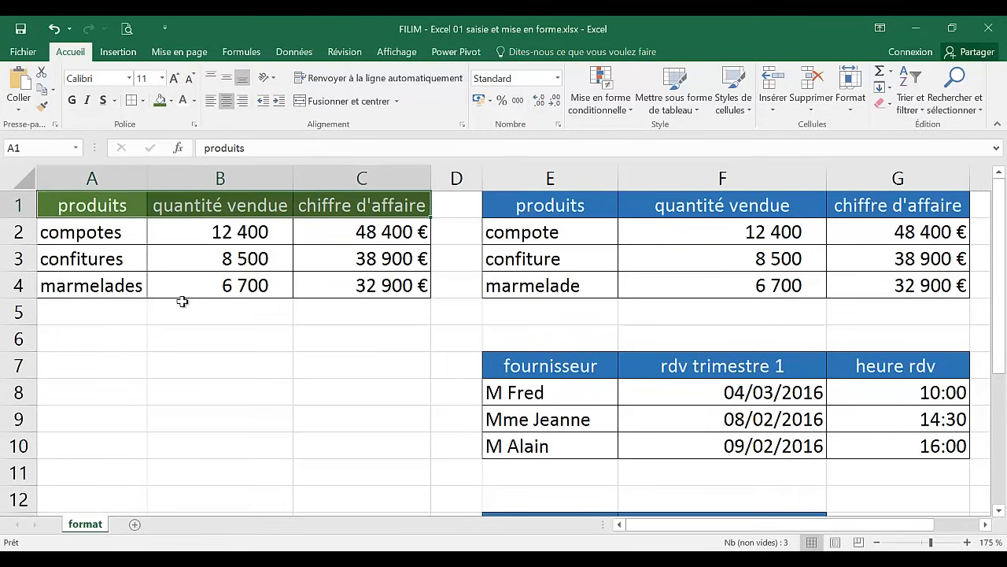
left_click(213, 410)
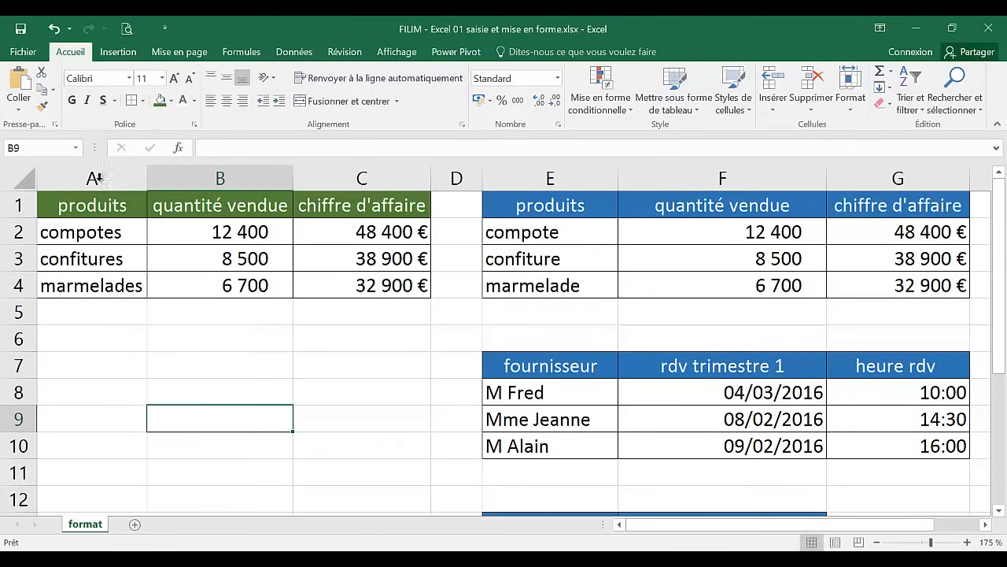
Enter the header "fournisseur" in A7 and copy the three supplier names from the model table into A8 to A10
left_click(92, 369)
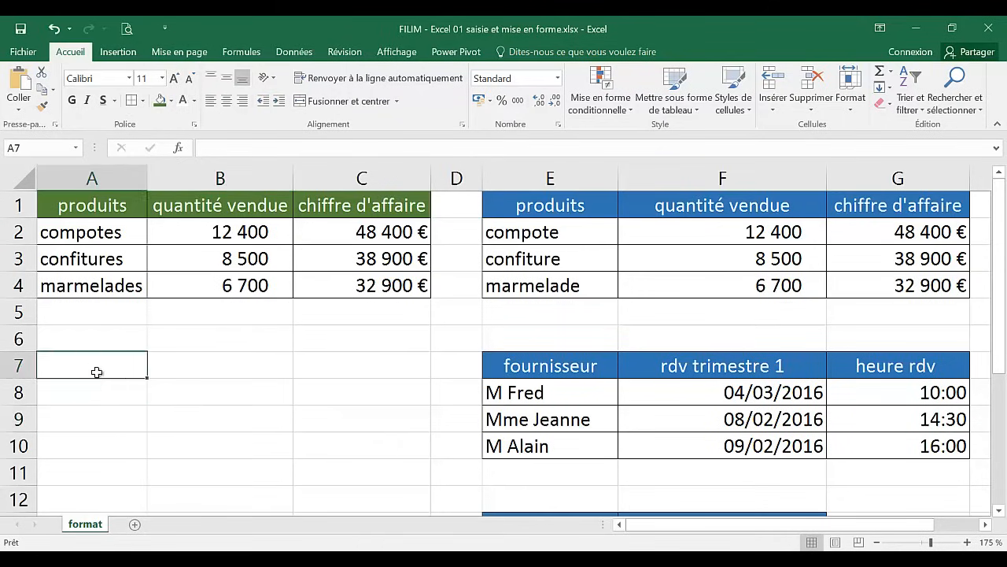
type("fournisseur")
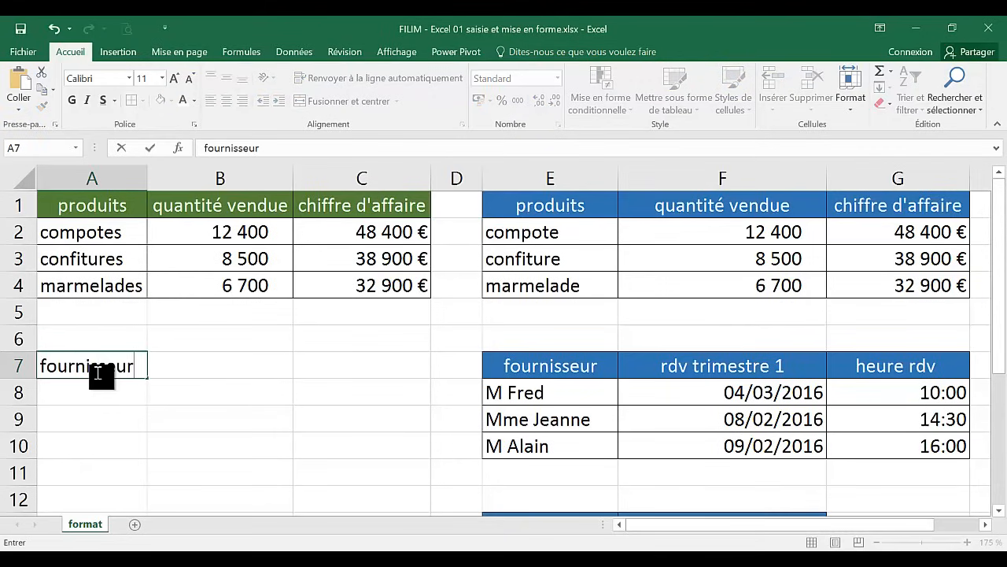
key("Return")
type("M")
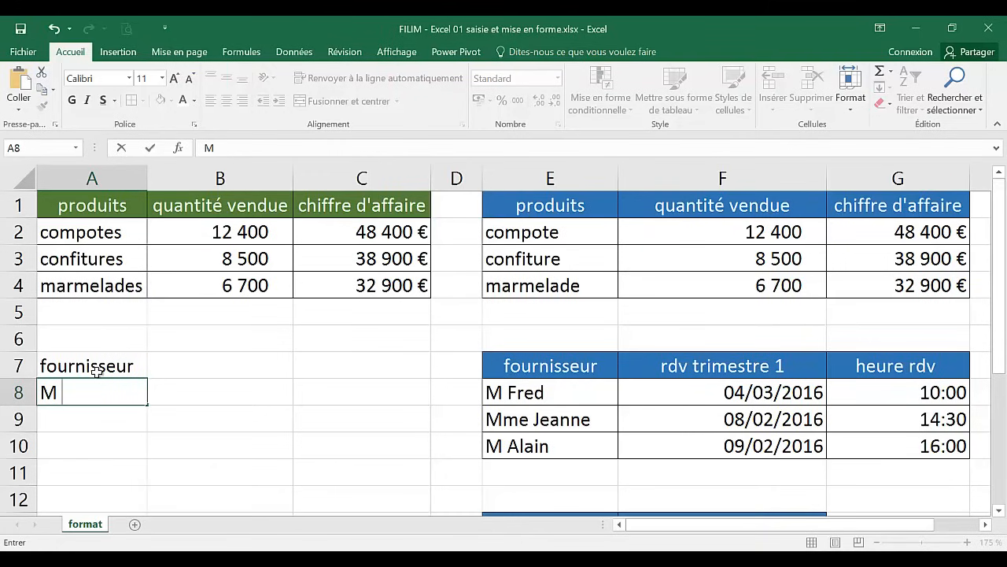
type(" Fred")
key("Return")
type("M")
key("BackSpace")
key("BackSpace")
type("me Jeanne")
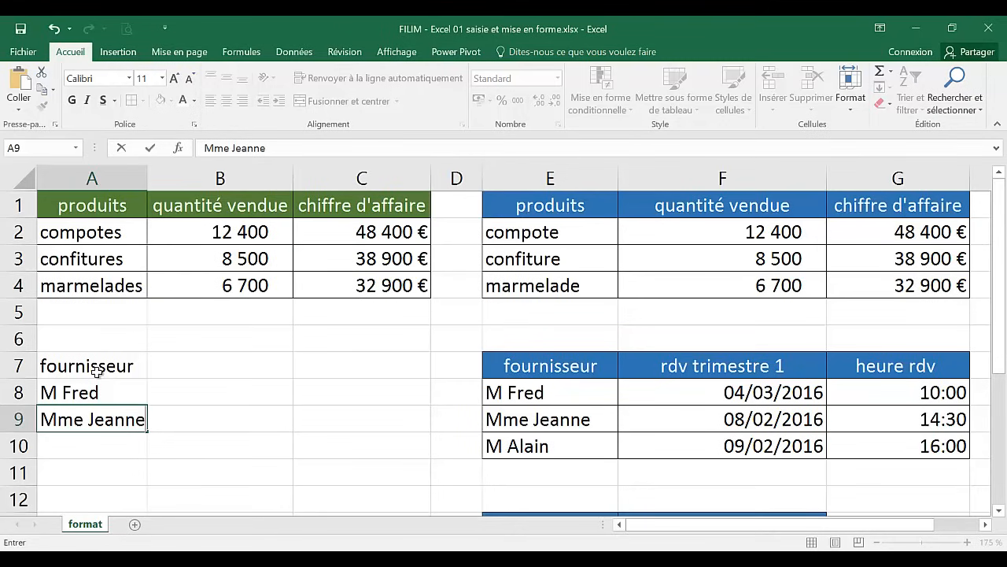
key("Return")
type("M Alin")
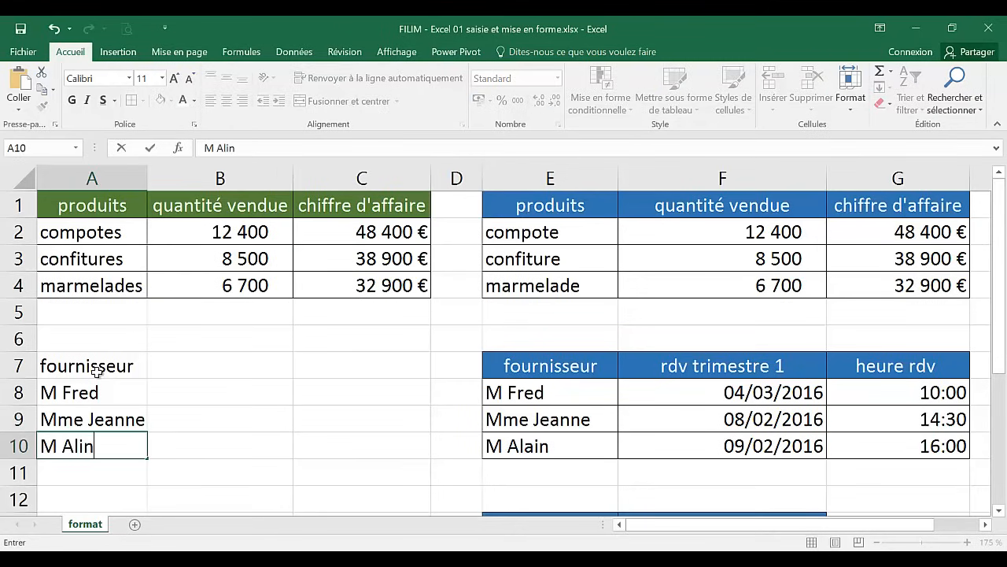
key("BackSpace")
key("BackSpace")
type("ain")
Enter the header "rdv trimestre 1" in B7 and the dates 04/03/2016, 08/02/2016 and 09/02/2016 in B8 to B10
left_click(208, 363)
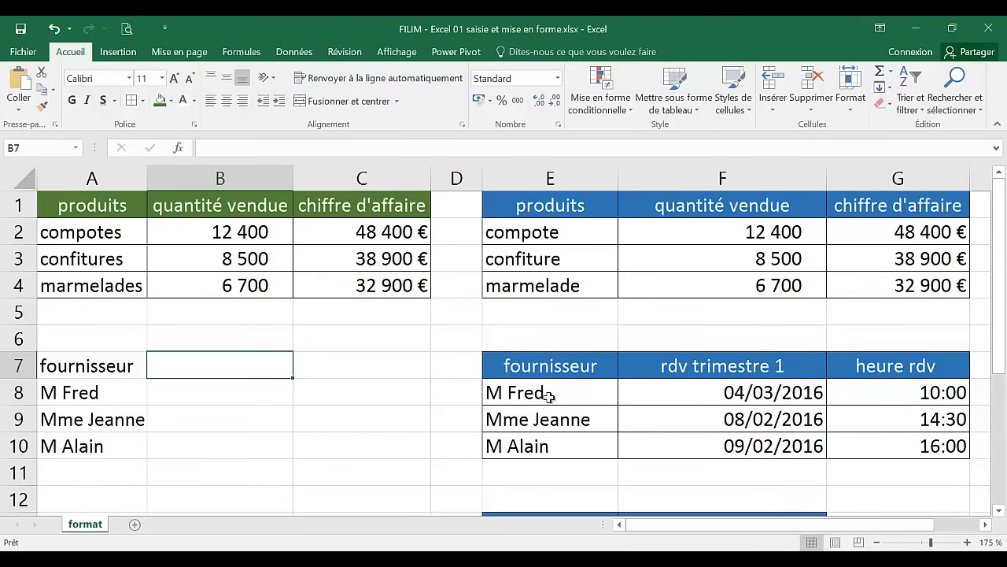
type("rdv trimestre 1")
left_click(261, 392)
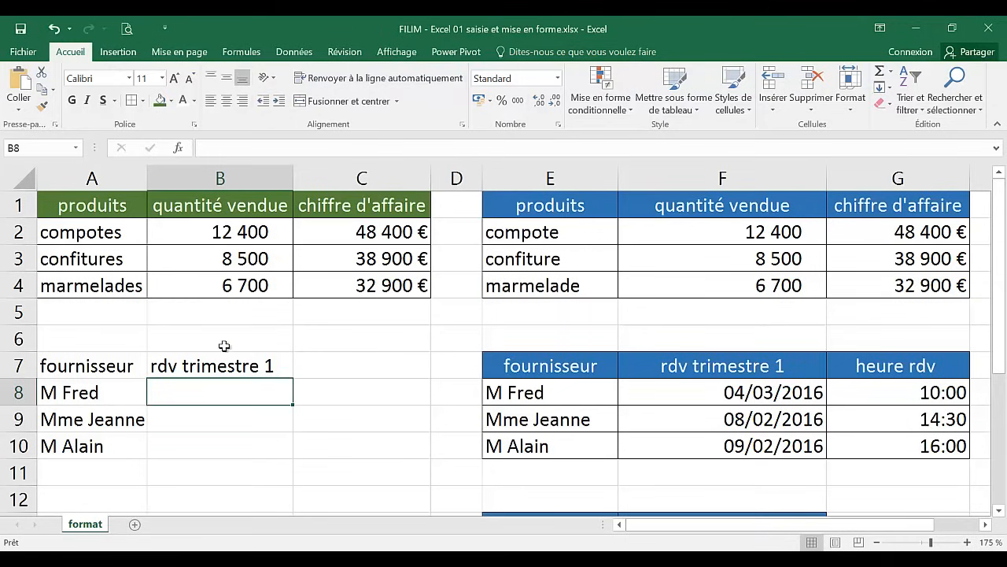
type("4/")
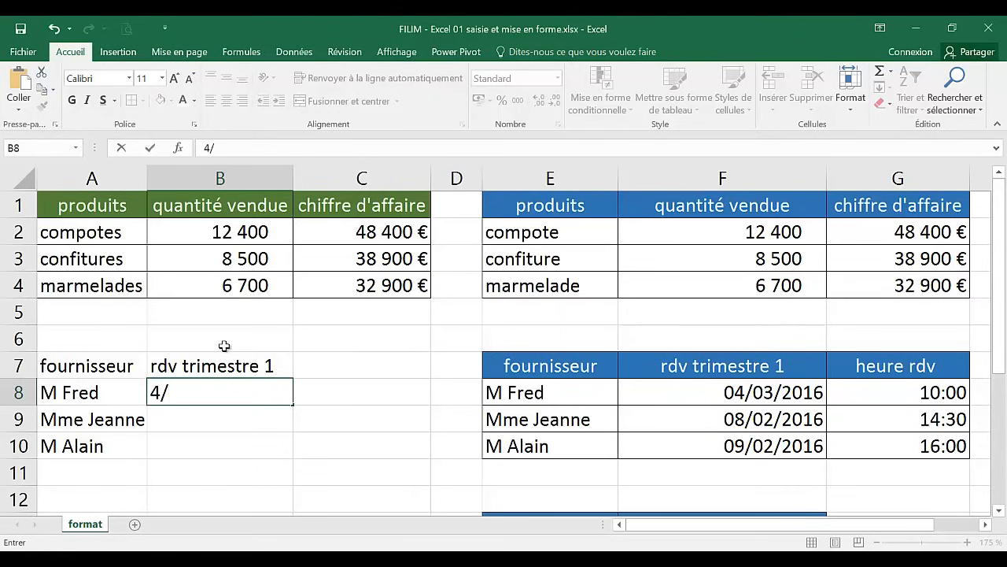
type("3/16")
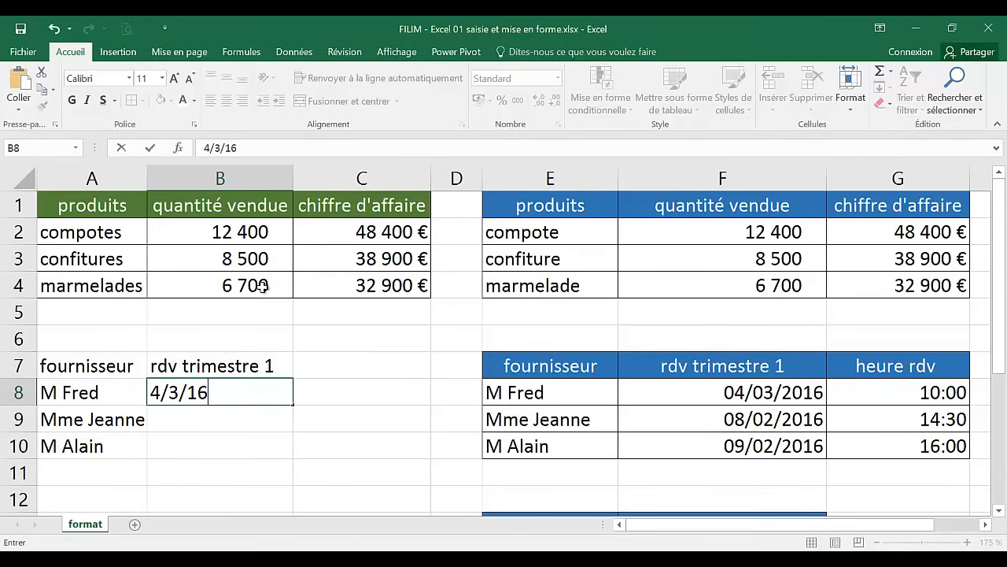
key("Return")
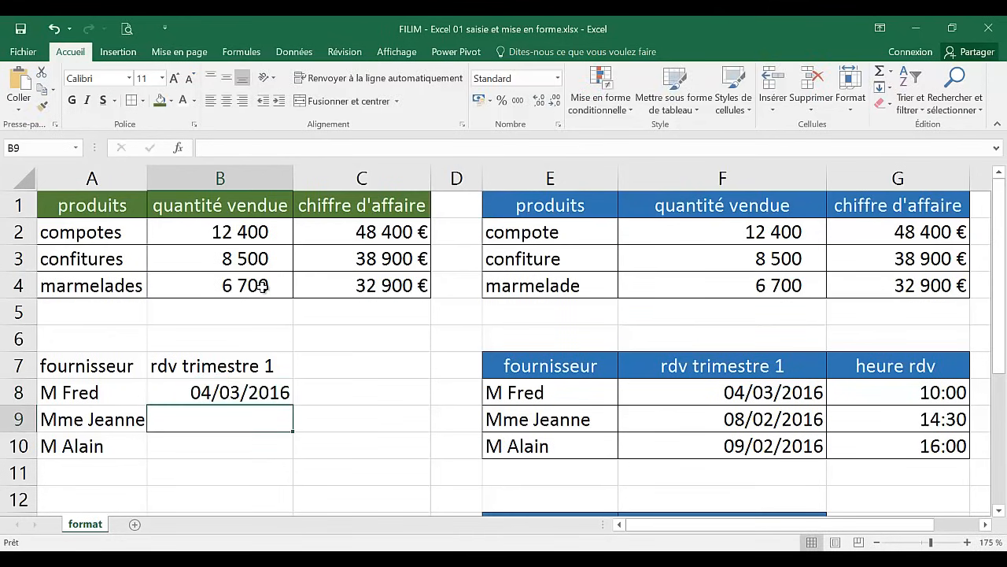
type("8")
type("/02")
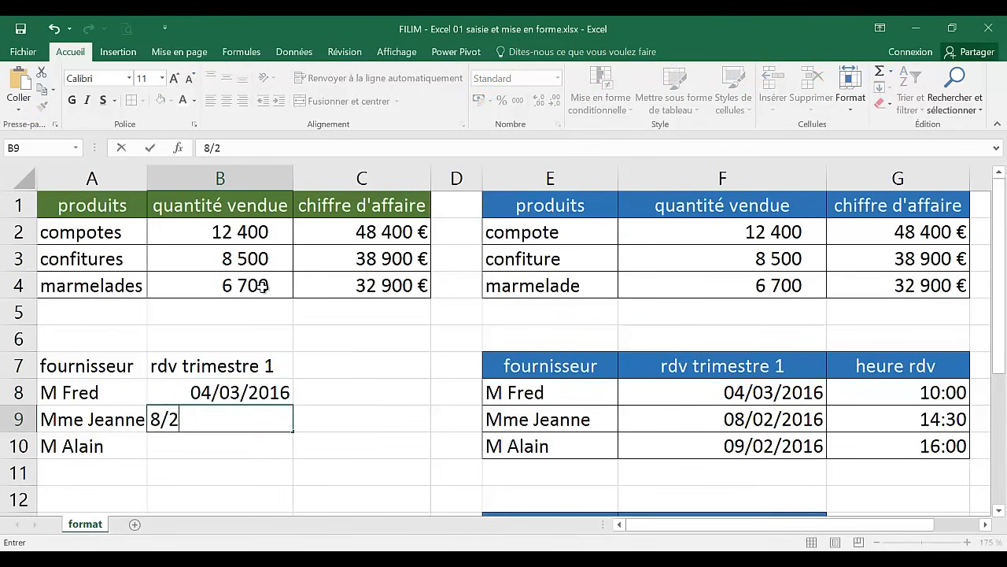
type("/2016")
key("Return")
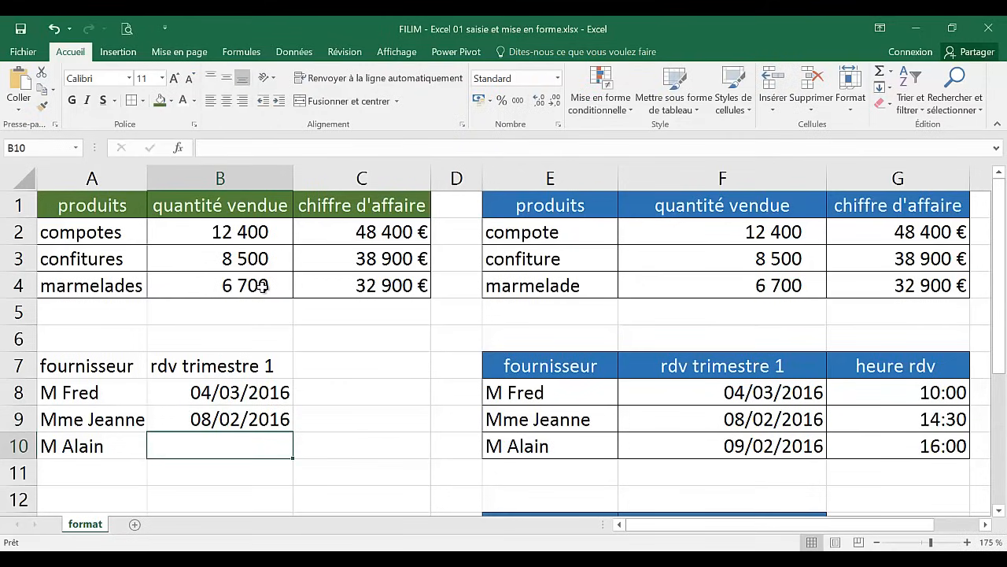
type("9/")
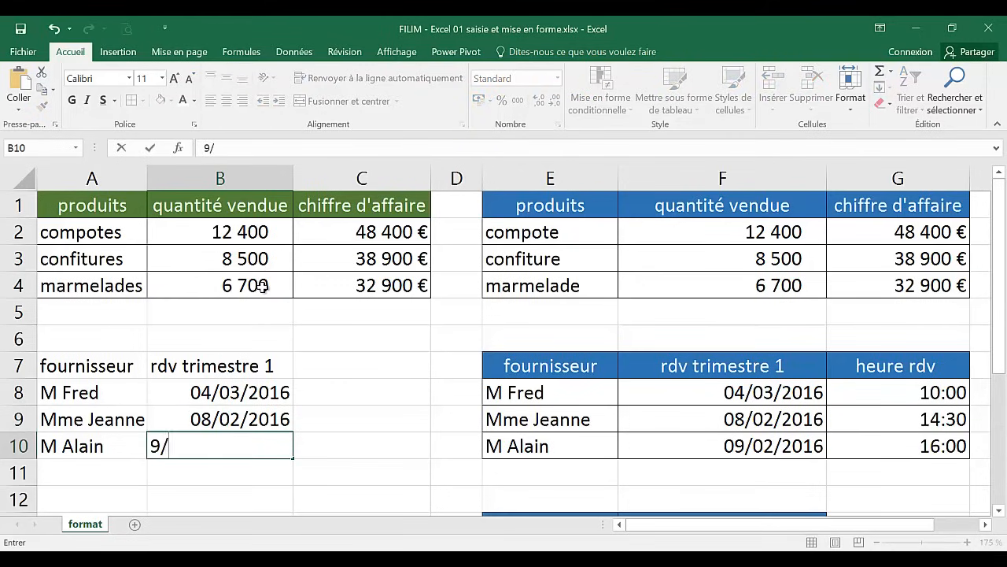
type("2/16")
Enter the header "heure rdv" in cell C7 of the supplier table
left_click(339, 365)
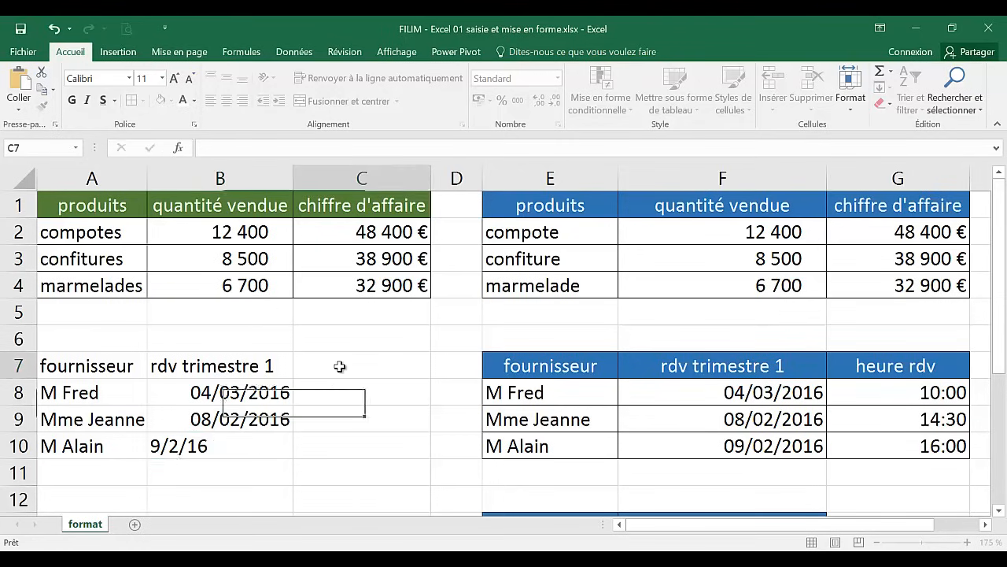
type("heure")
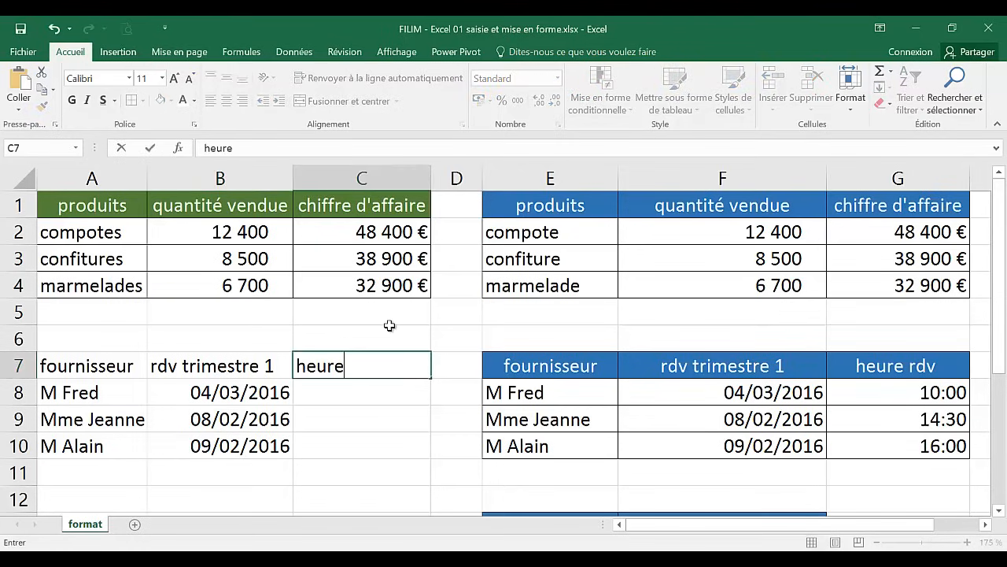
type(" rdv")
key("BackSpace")
type("dv")
key("Return")
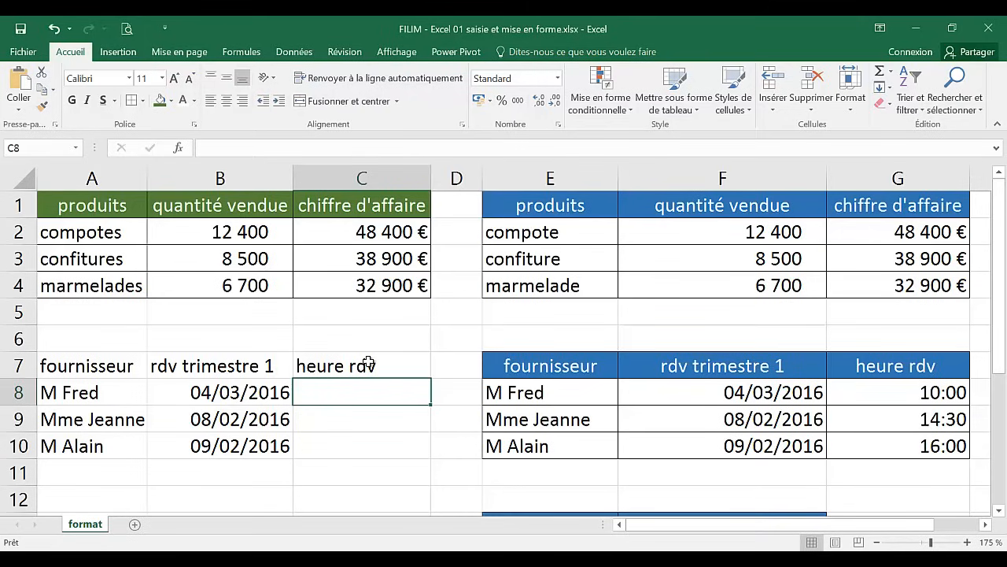
Fill cells C8 to C10 with the appointment times 10:00, 14:30 and 16:00
type("10")
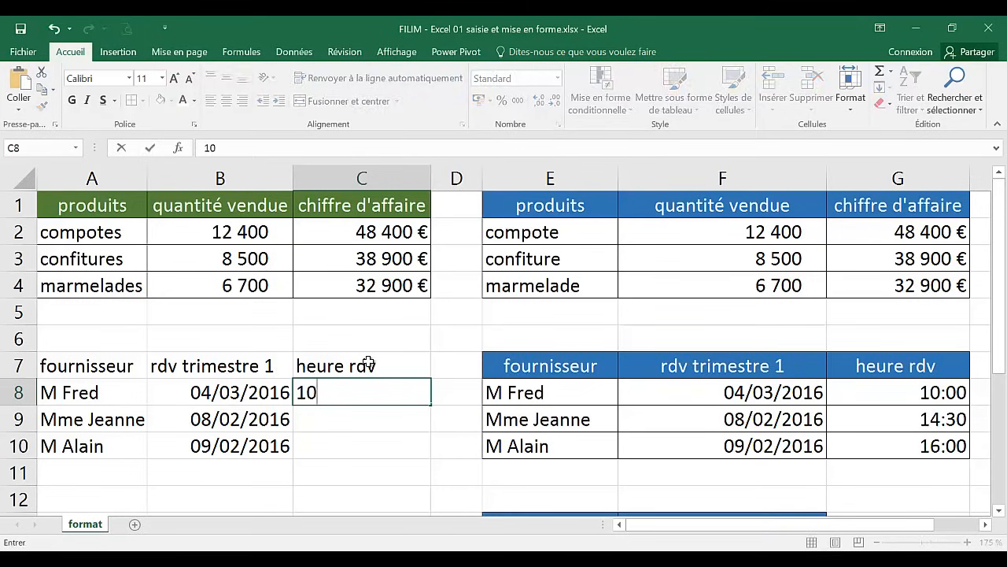
type(":00")
key("Return")
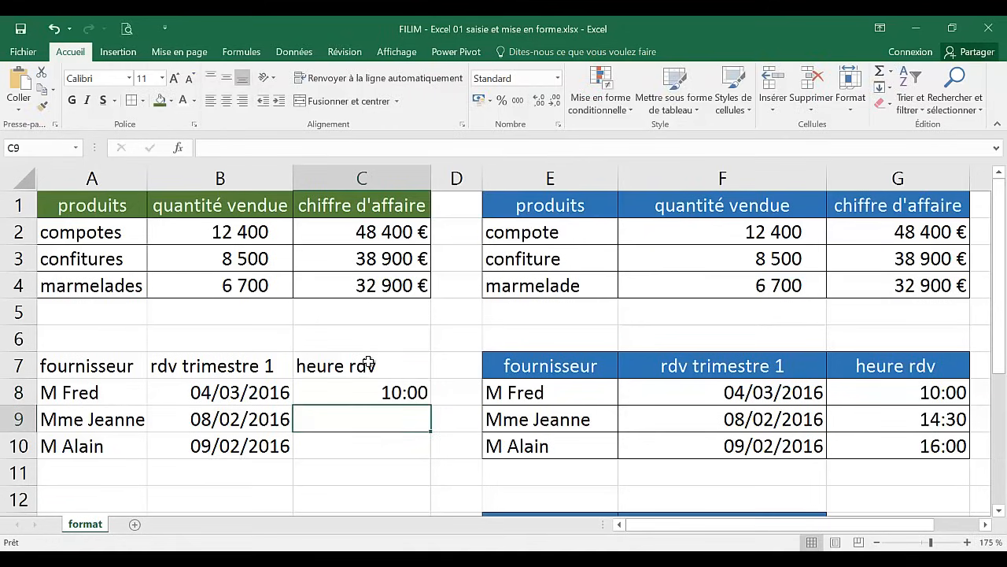
type("14:")
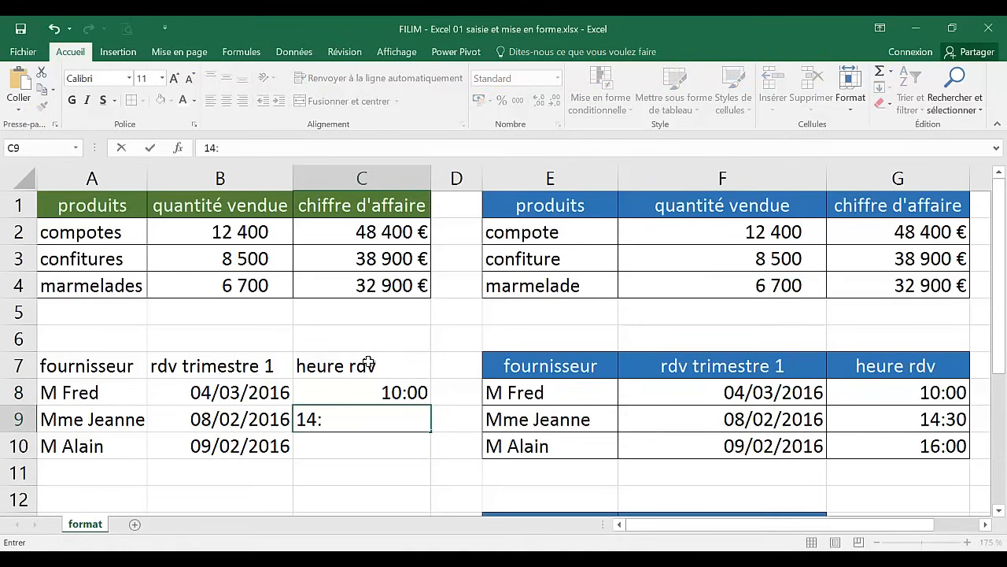
type("30")
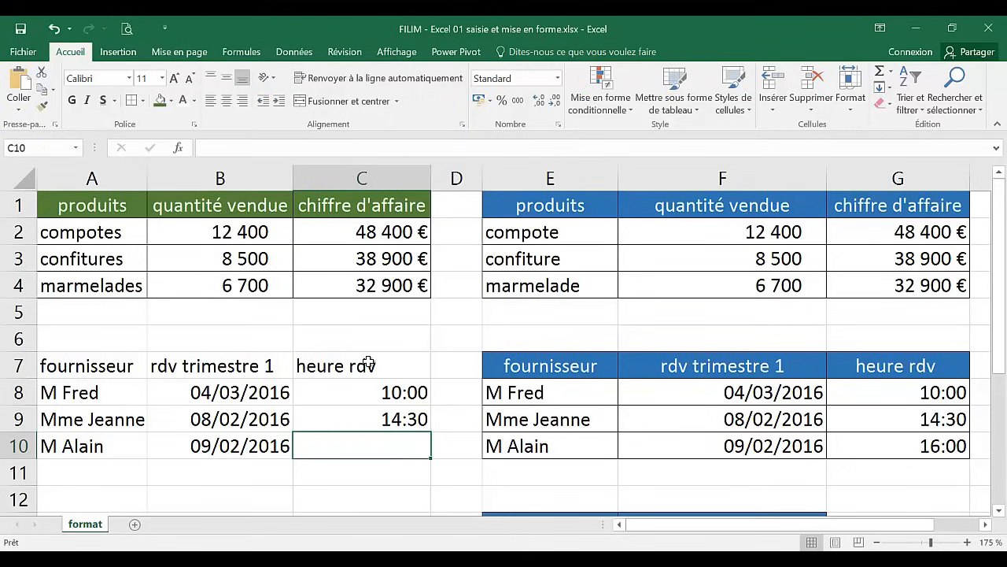
type("16:00")
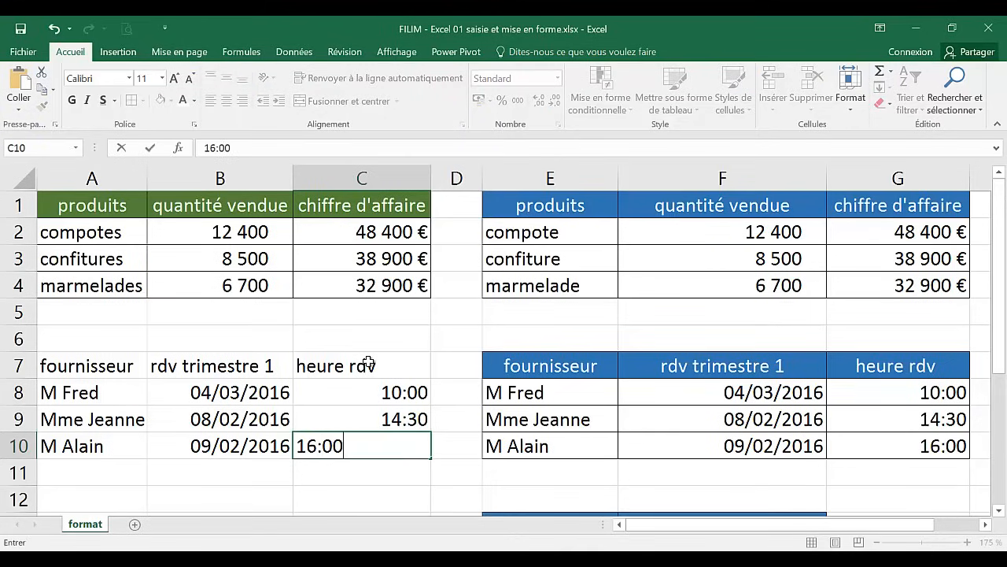
key("Return")
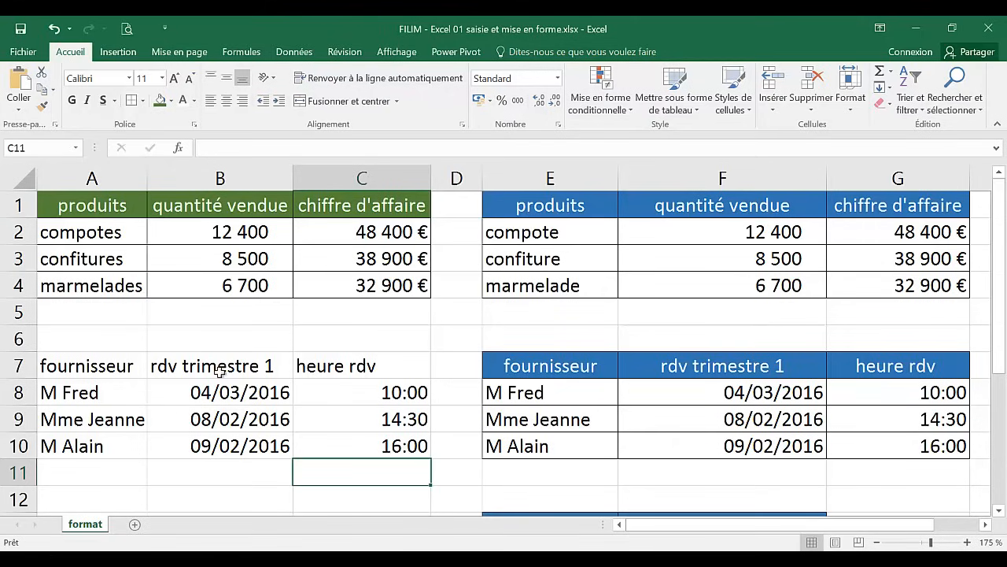
Apply all borders to the whole supplier appointment table, cells A7 to C10
left_click_drag(128, 370, 322, 439)
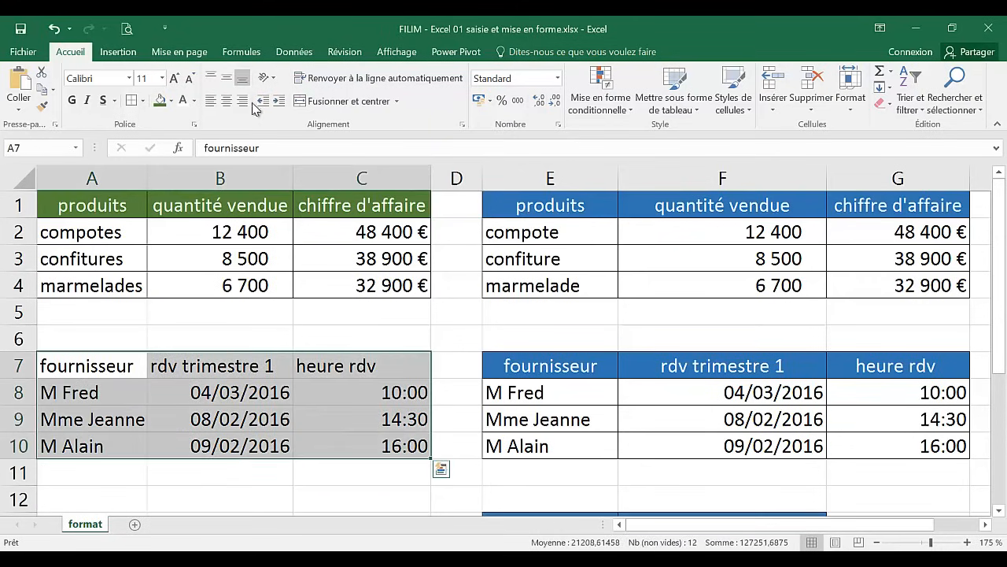
left_click(143, 100)
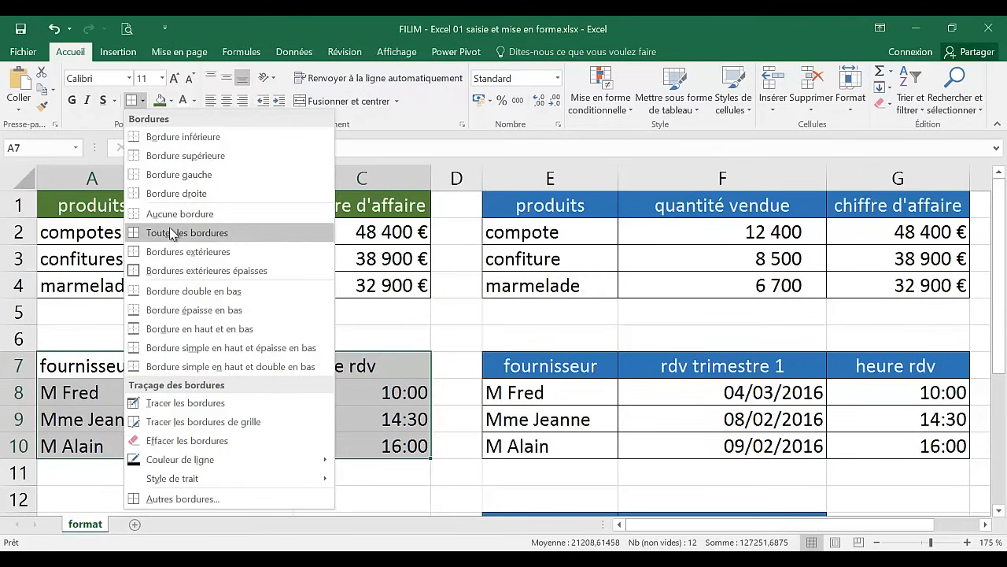
left_click(143, 104)
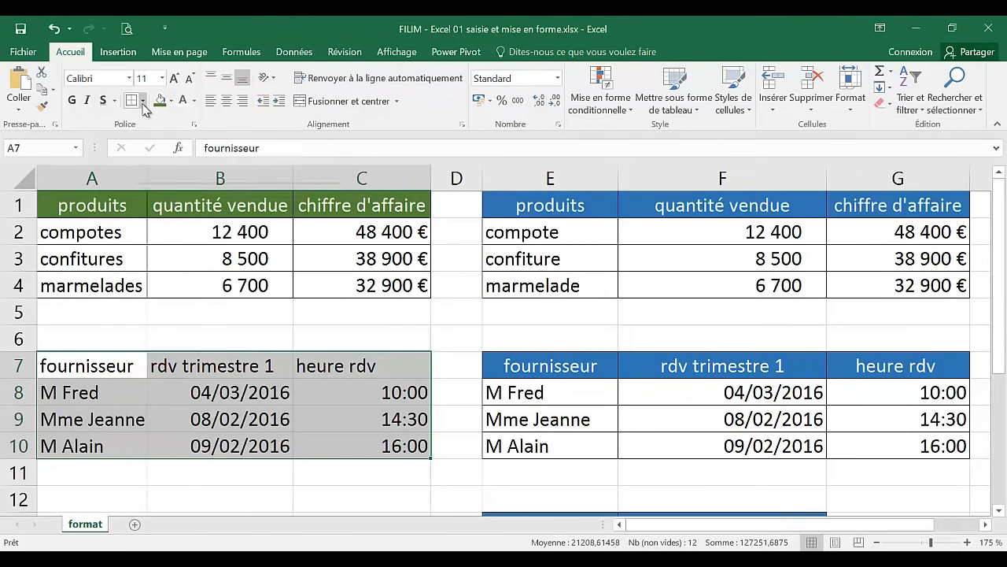
left_click(145, 105)
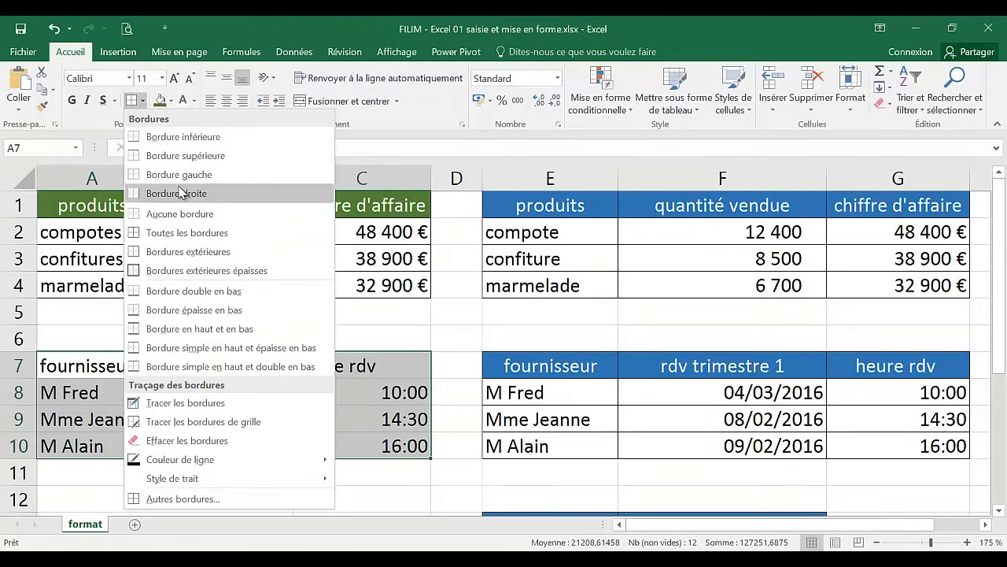
left_click(104, 126)
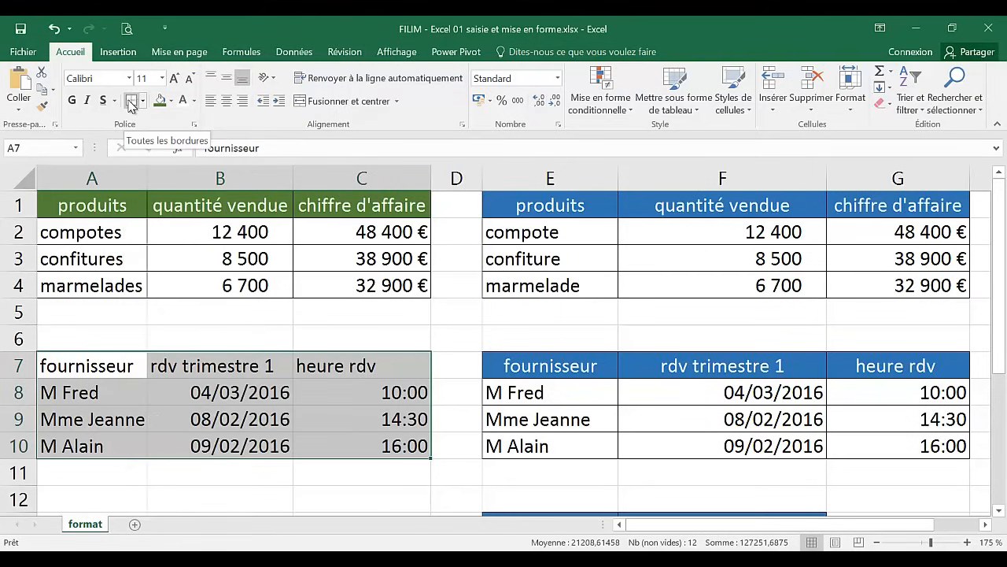
left_click(132, 104)
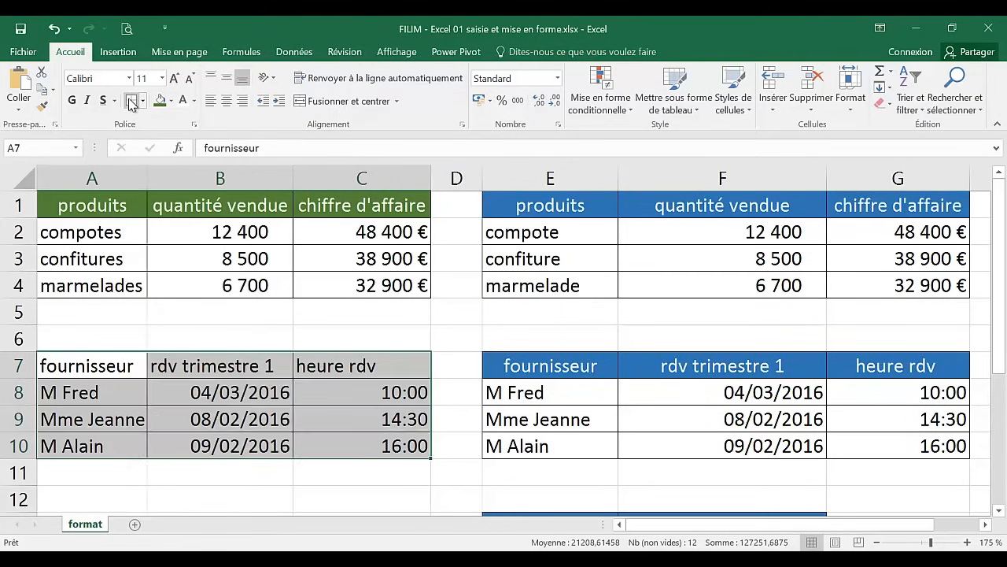
Format the supplier table headers A7 to C7 with green fill, white font and centred alignment
left_click(194, 401)
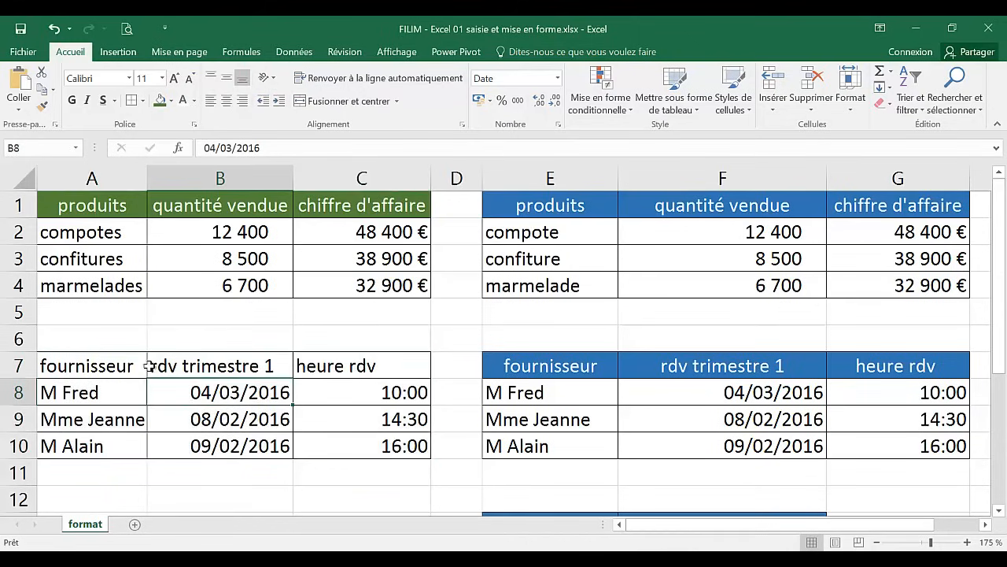
left_click_drag(110, 366, 316, 368)
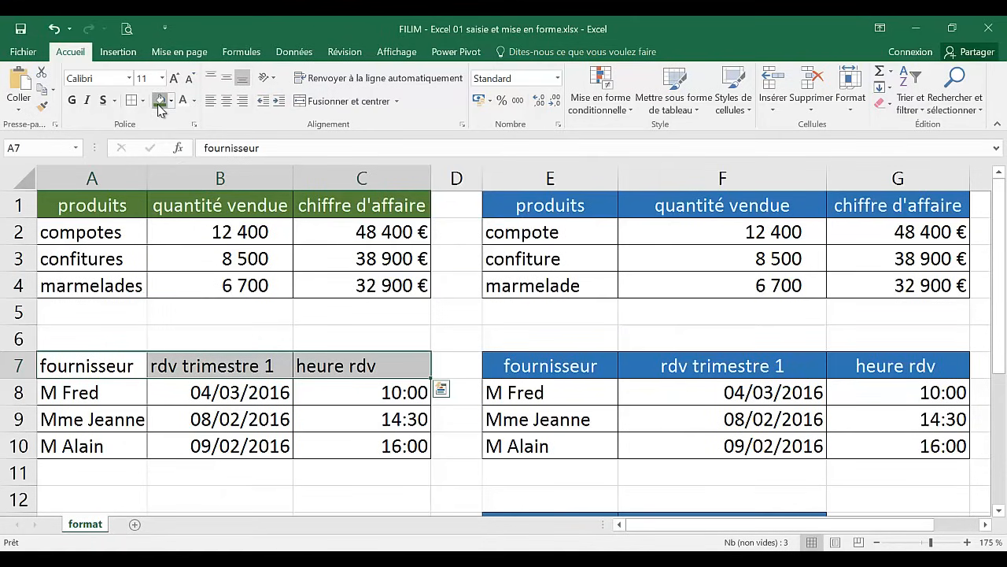
left_click(159, 106)
left_click(184, 104)
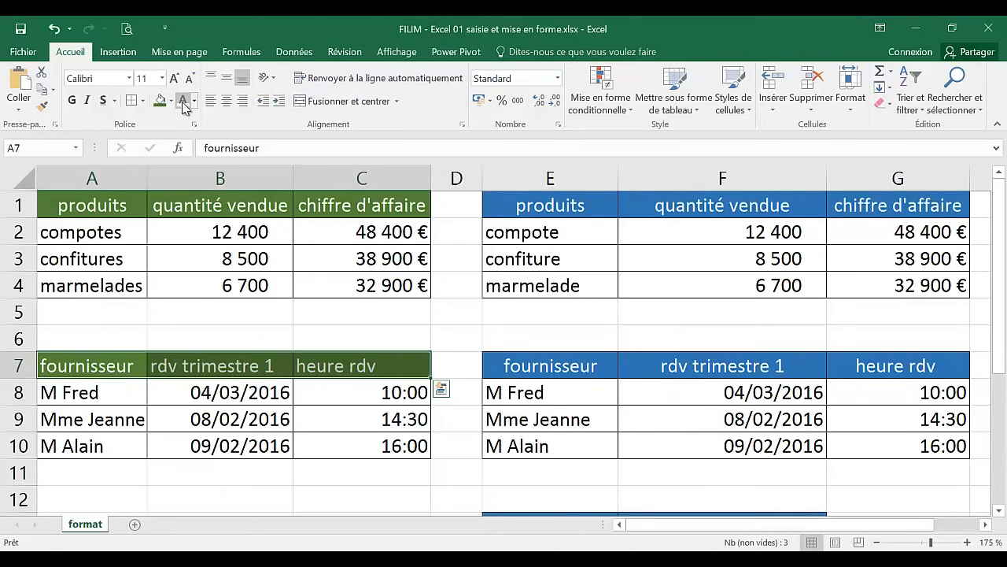
left_click(226, 103)
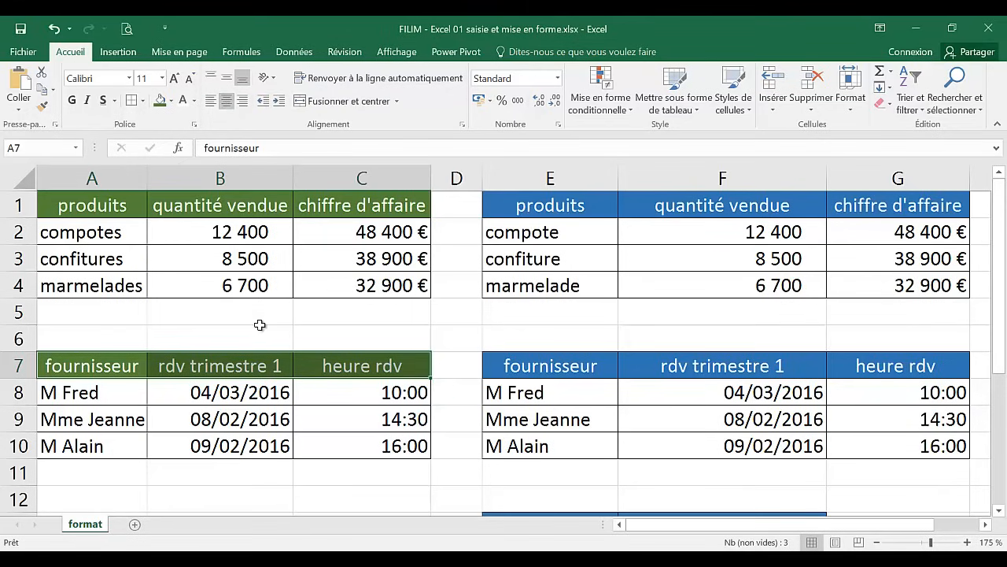
Enter the header "service" in cell A13, level with the third model table
scroll(260, 325, "down", 2)
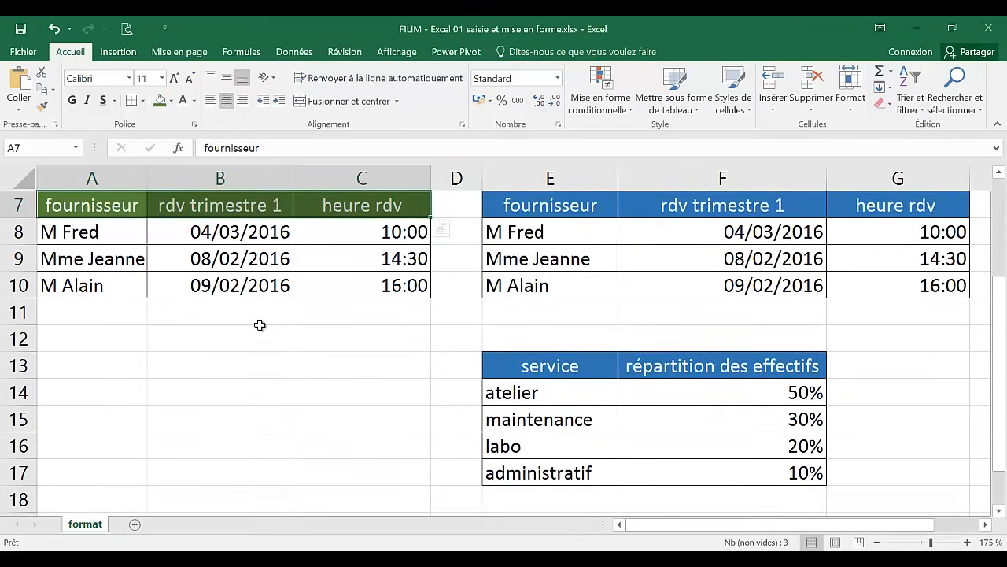
scroll(260, 325, "down", 2)
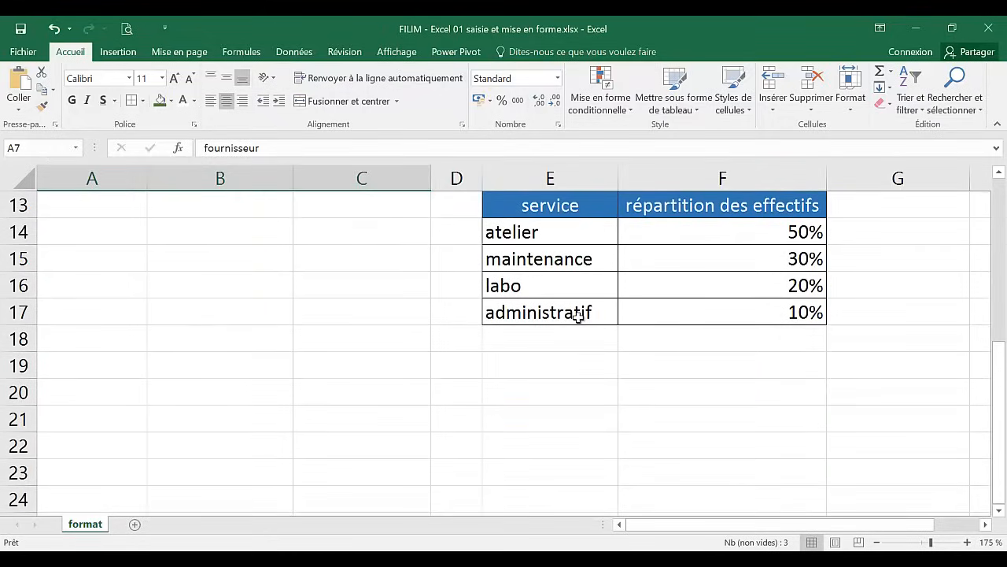
left_click(107, 203)
type("ser")
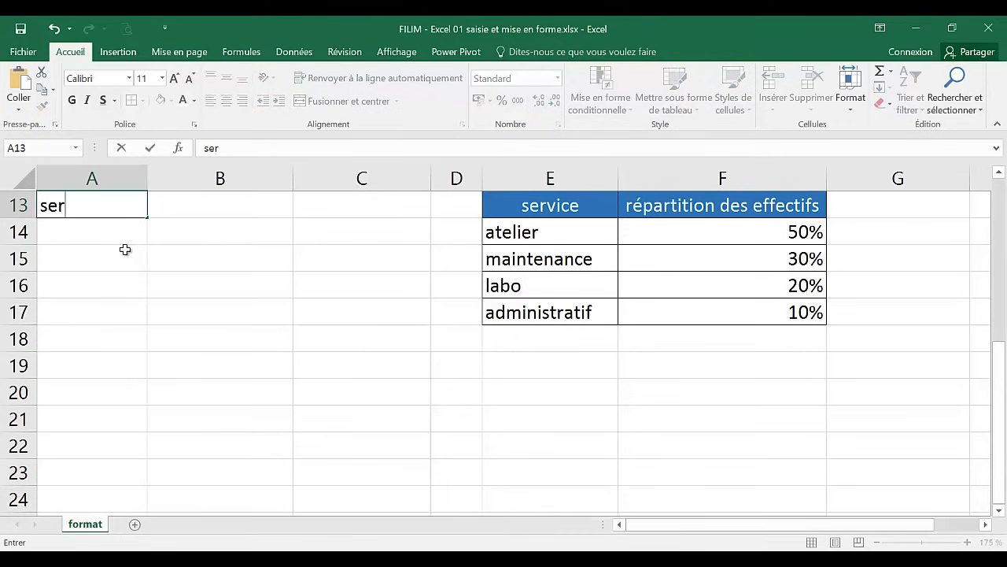
type("vice")
key("Return")
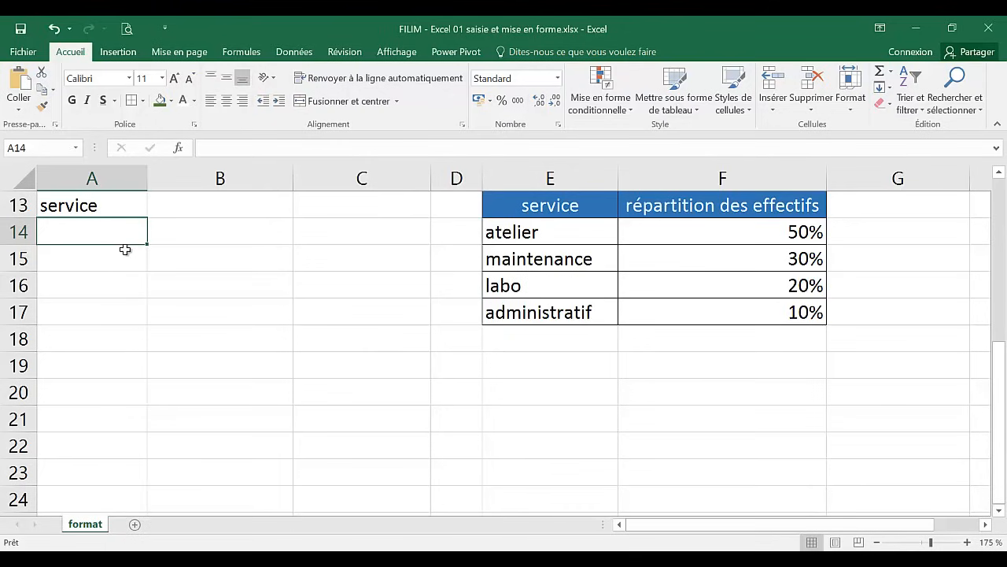
Fill cells A14 to A17 with atelier, maintenance, labo and administratif, and widen column A slightly to fit
type("atelier")
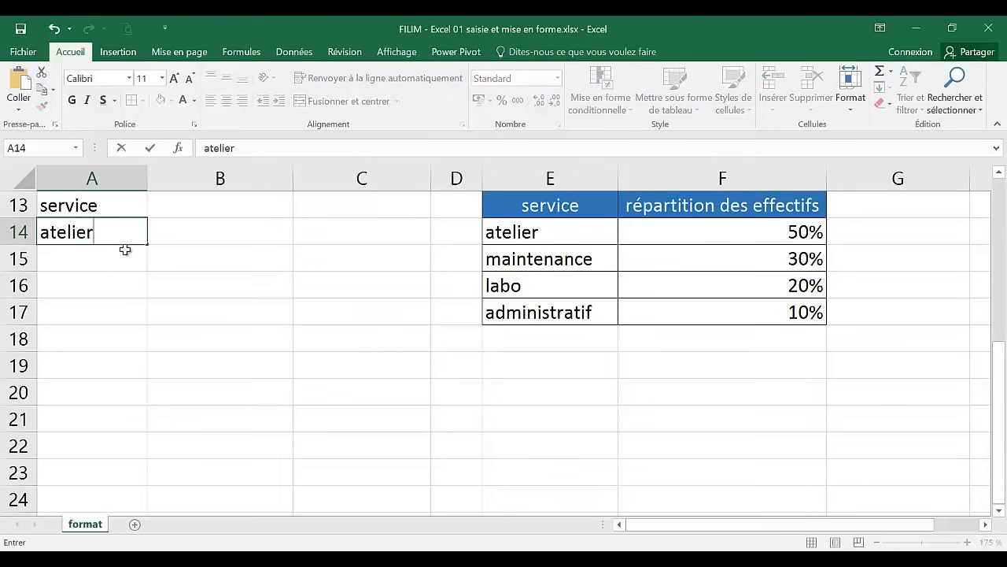
key("Return")
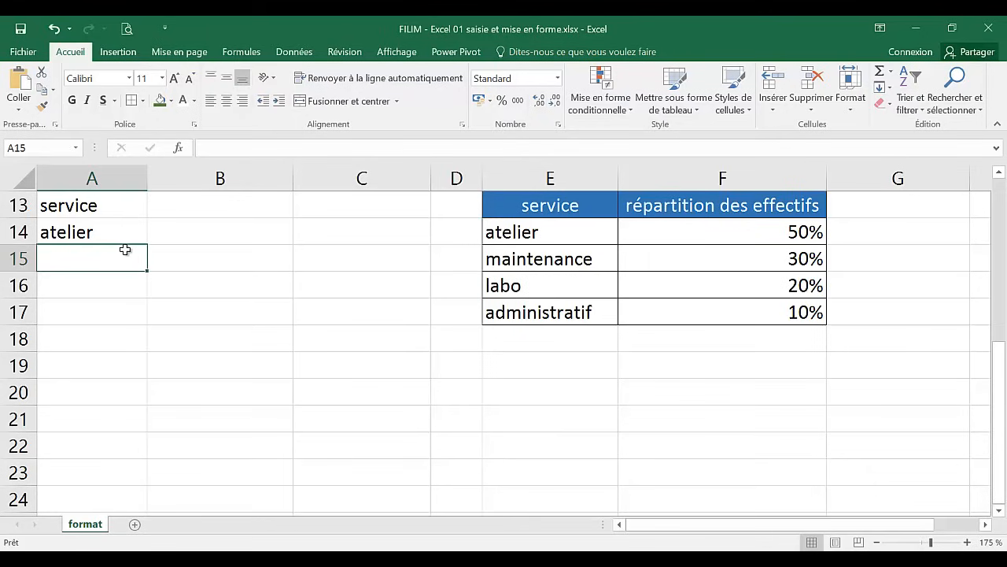
type("m")
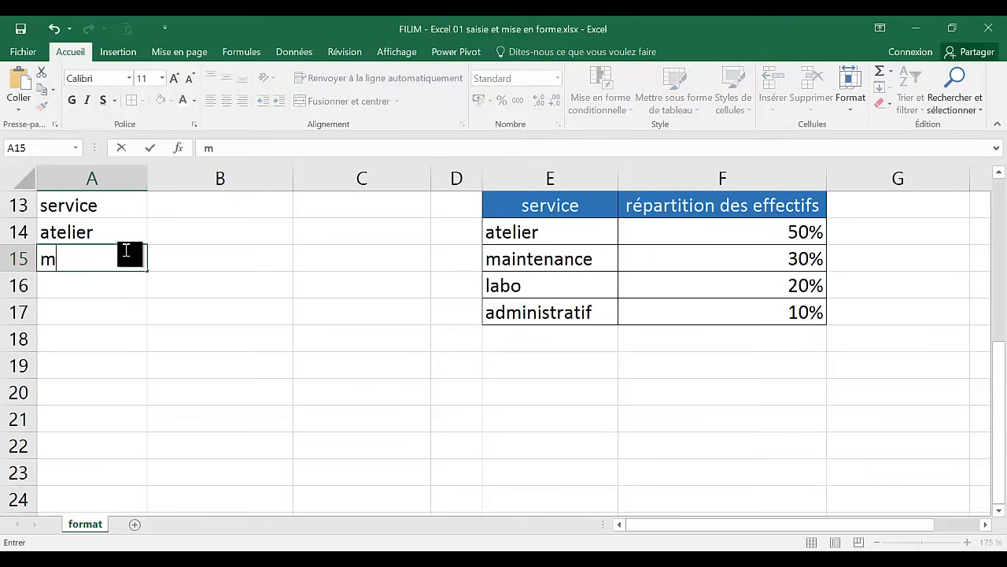
type("aintena")
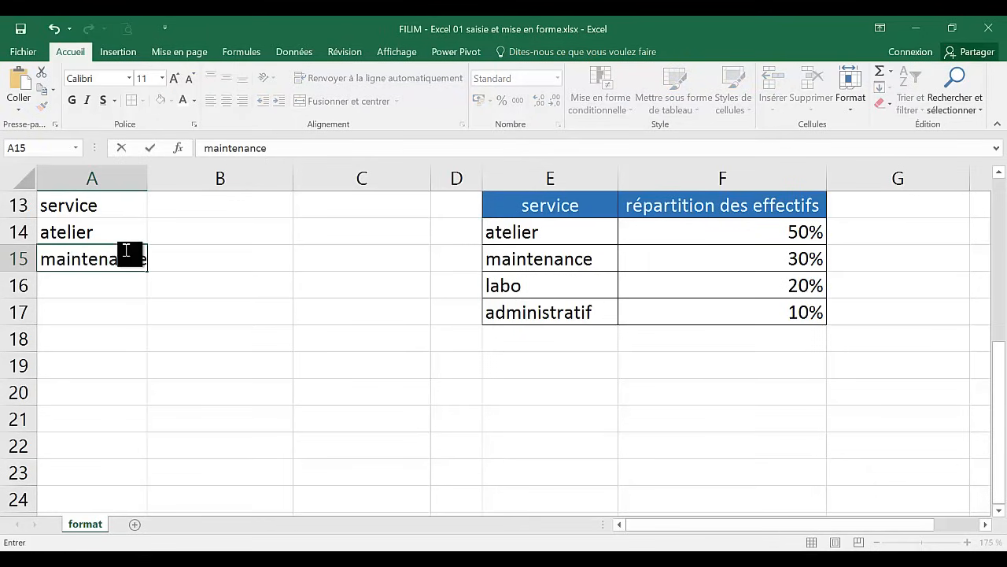
type("nce")
key("Return")
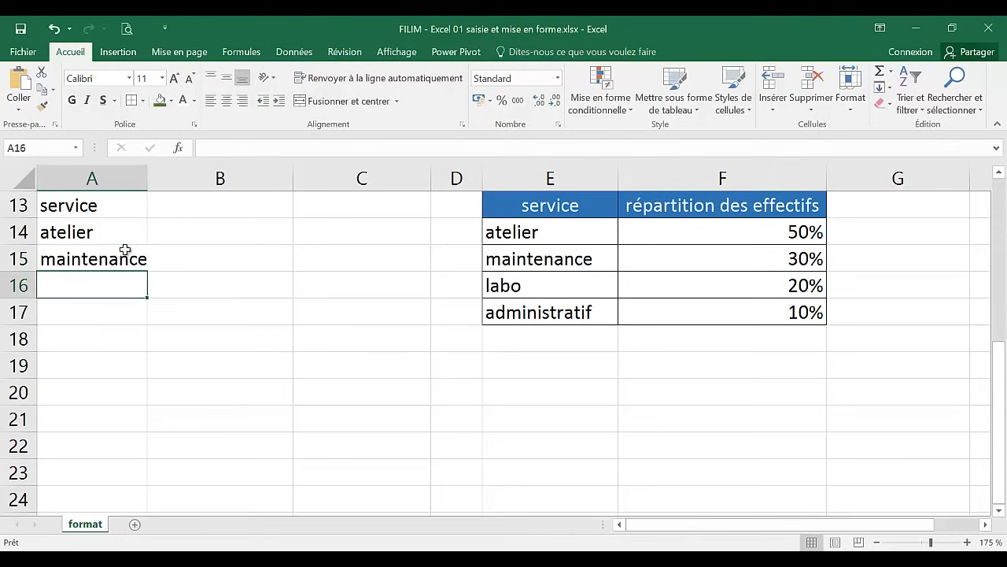
type("labo")
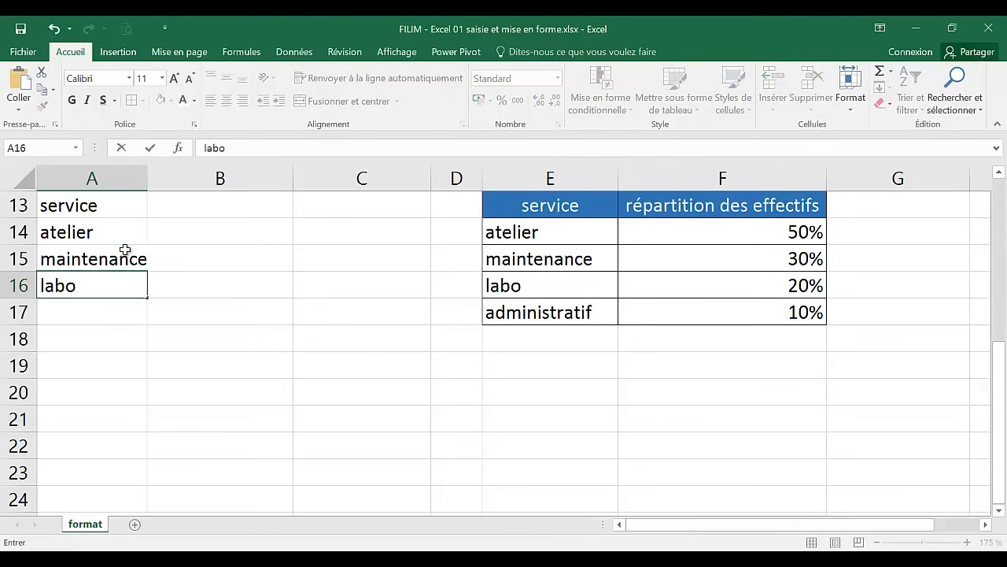
key("Return")
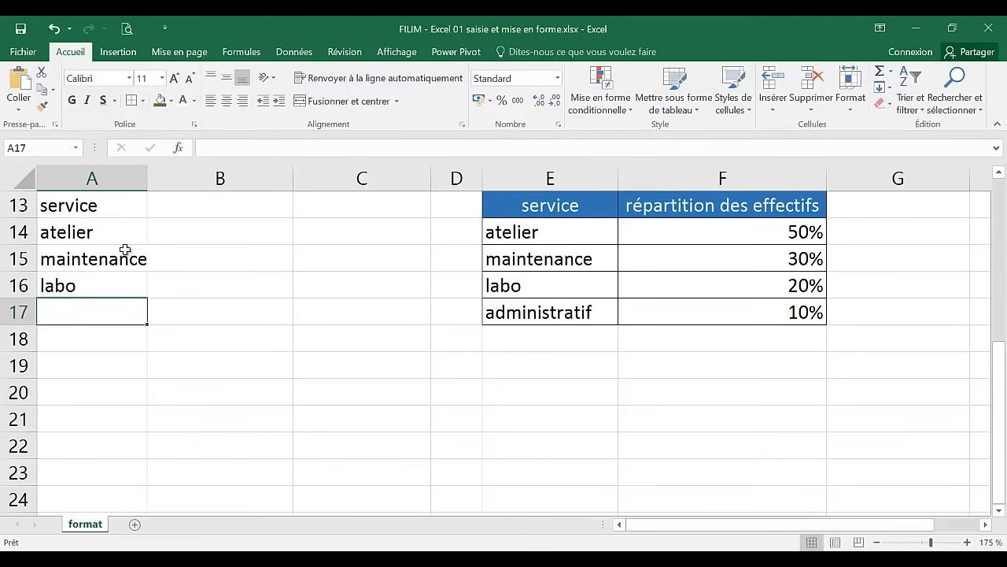
type("admi")
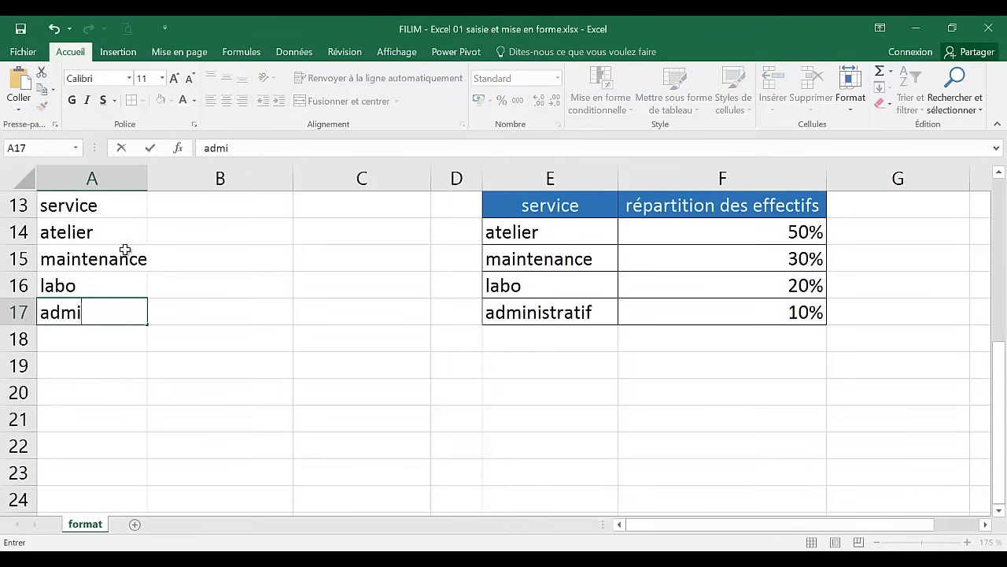
type("nistratif")
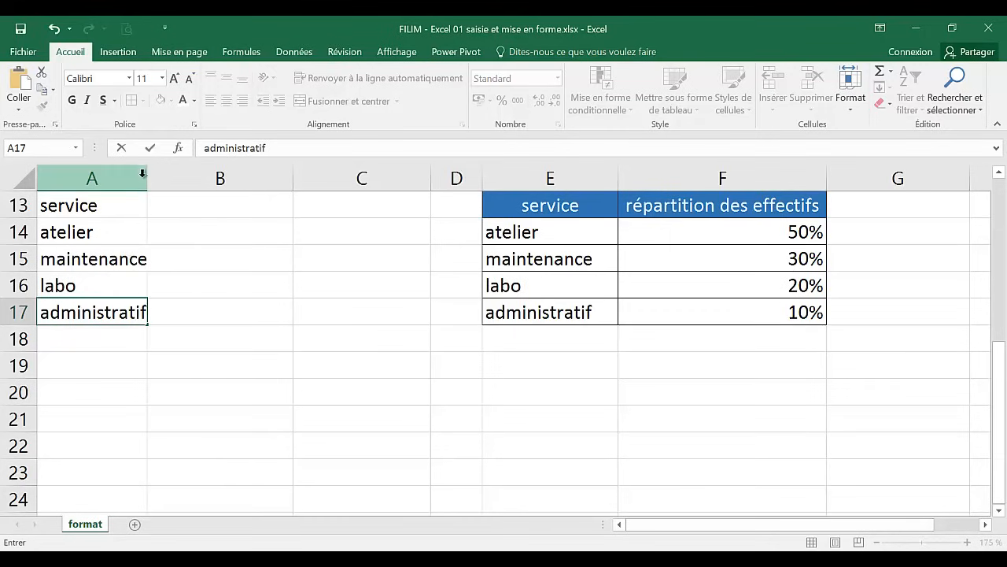
left_click(197, 212)
left_click_drag(146, 178, 163, 178)
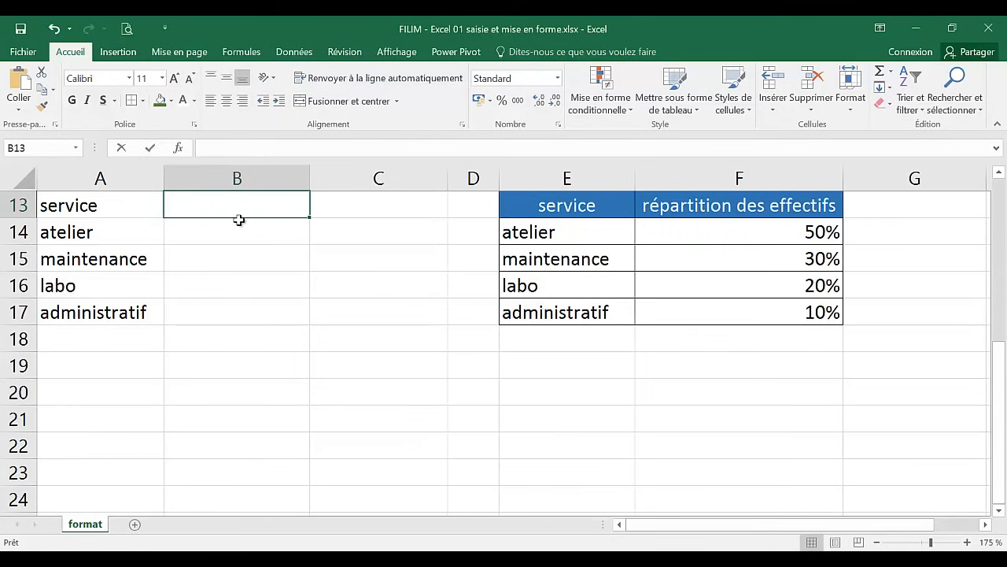
Enter the header "répartition des effectifs" in B13 and autofit the width of column B to it
type("réparti")
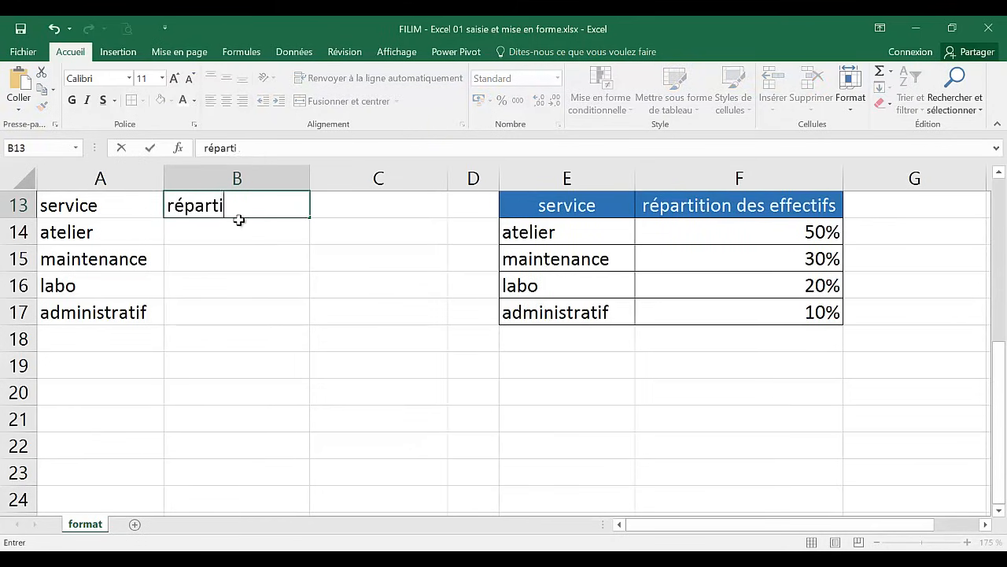
type("tion de")
key("BackSpace")
type("des ")
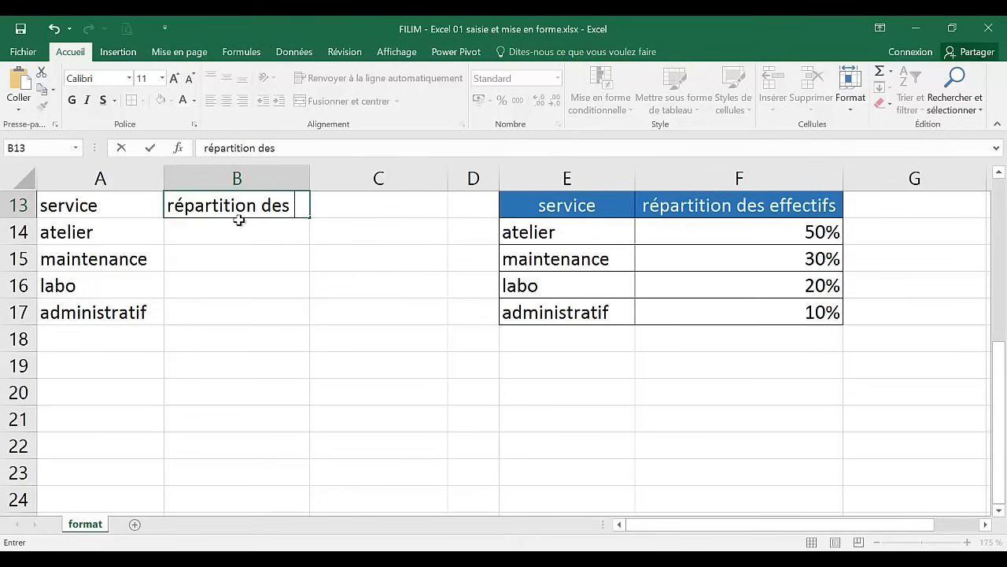
type("effectifs")
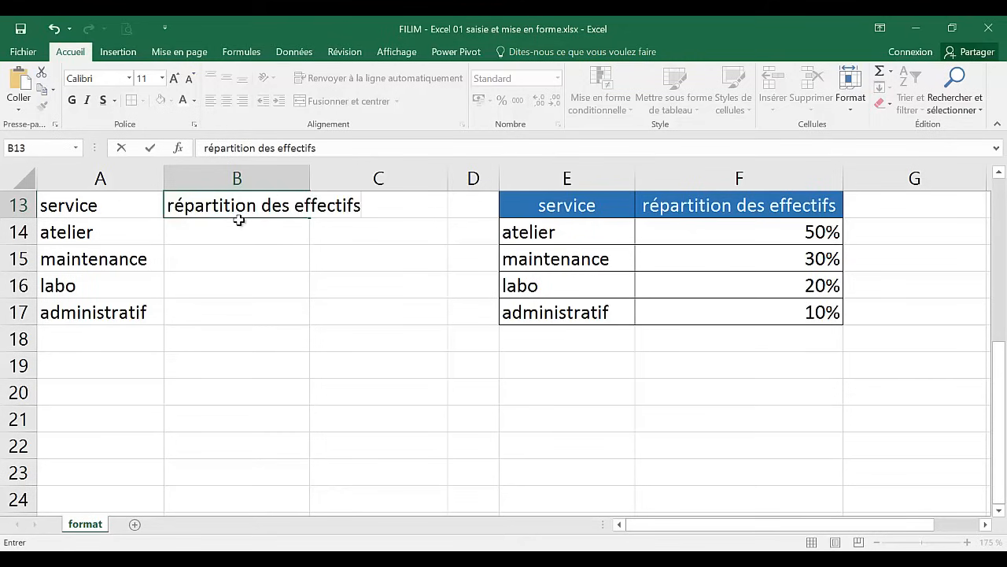
key("Return")
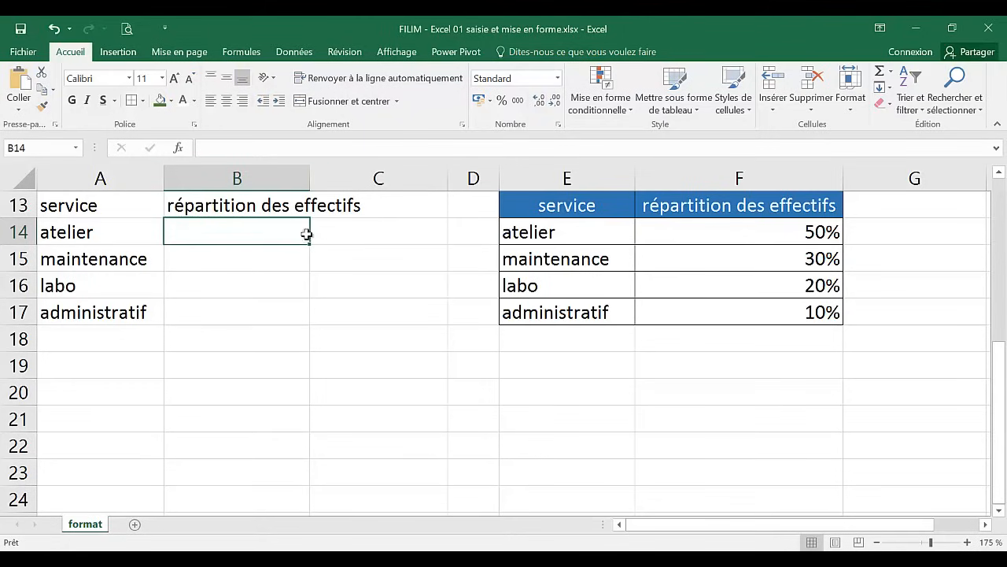
double_click(310, 177)
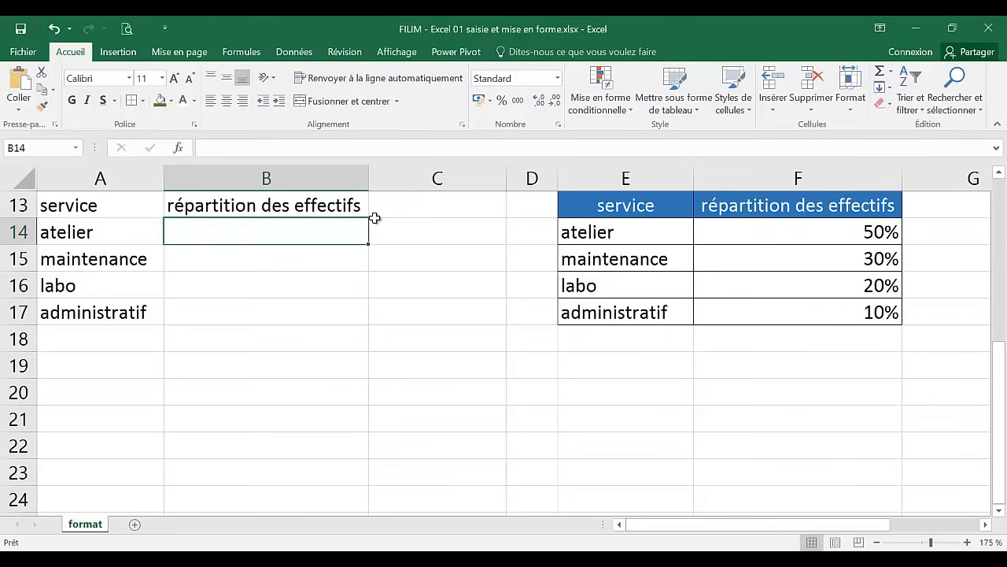
Fill cells B14 to B16 with the staff shares 50%, 30% and 20%
type("50")
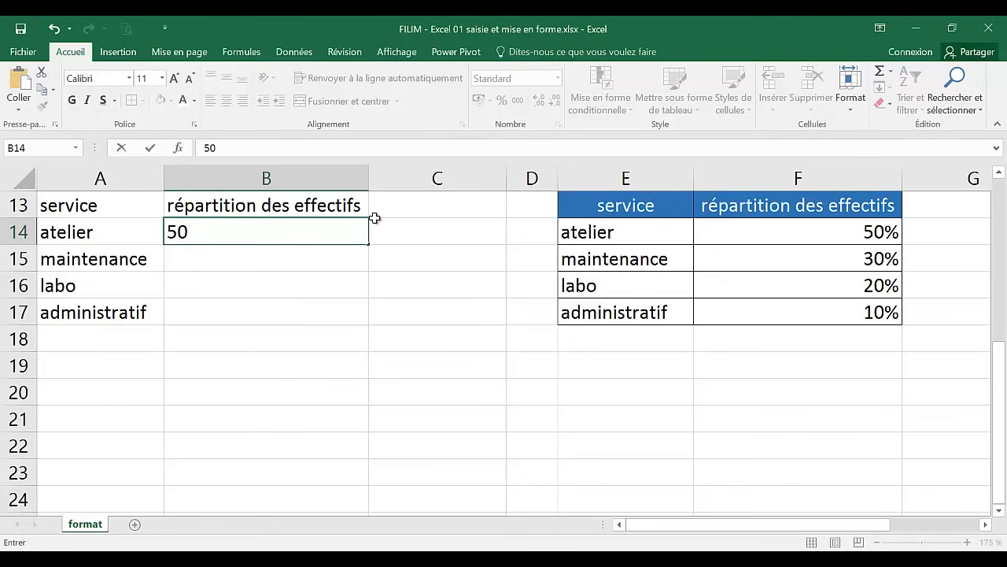
type("%")
key("Return")
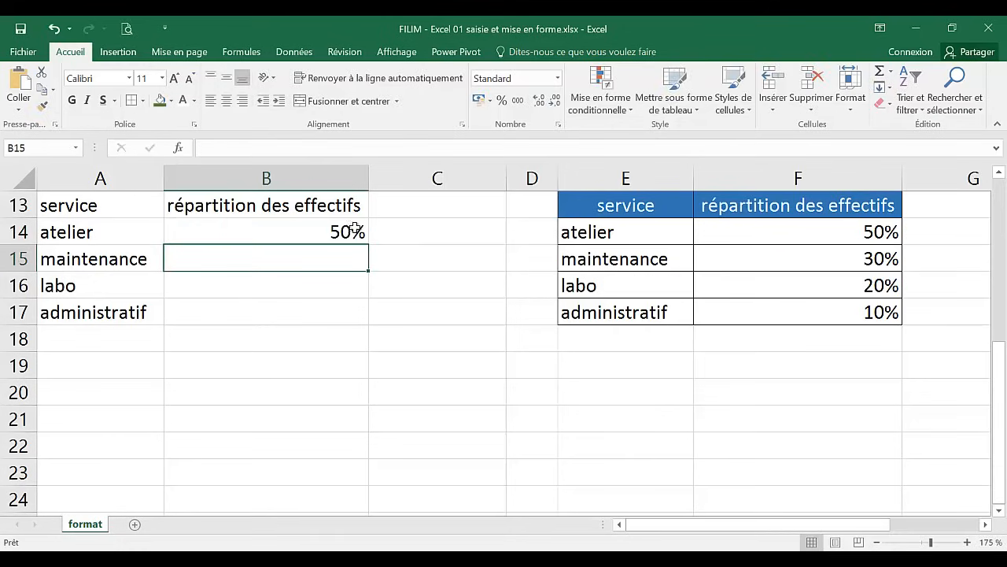
left_click(354, 232)
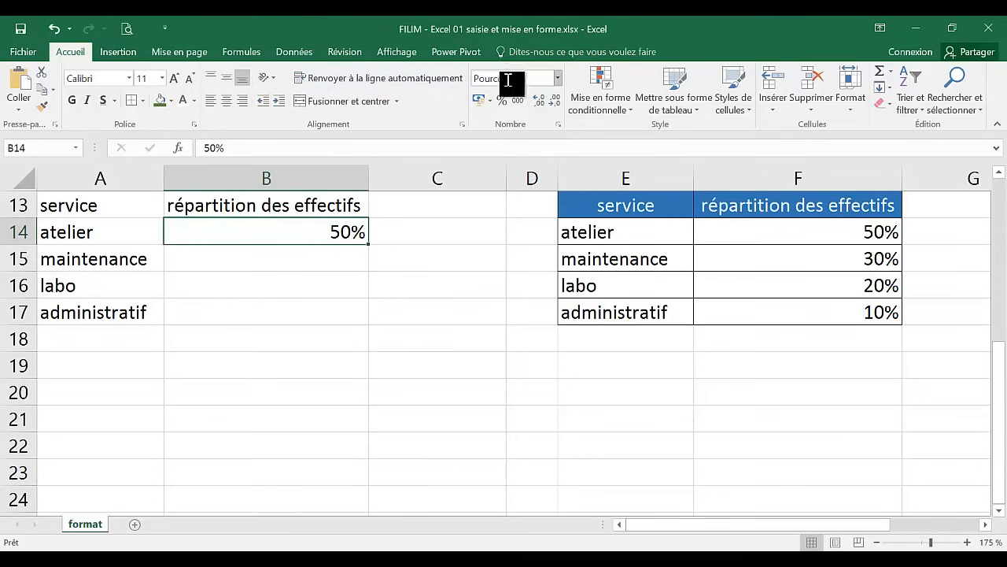
left_click(340, 261)
type("30%")
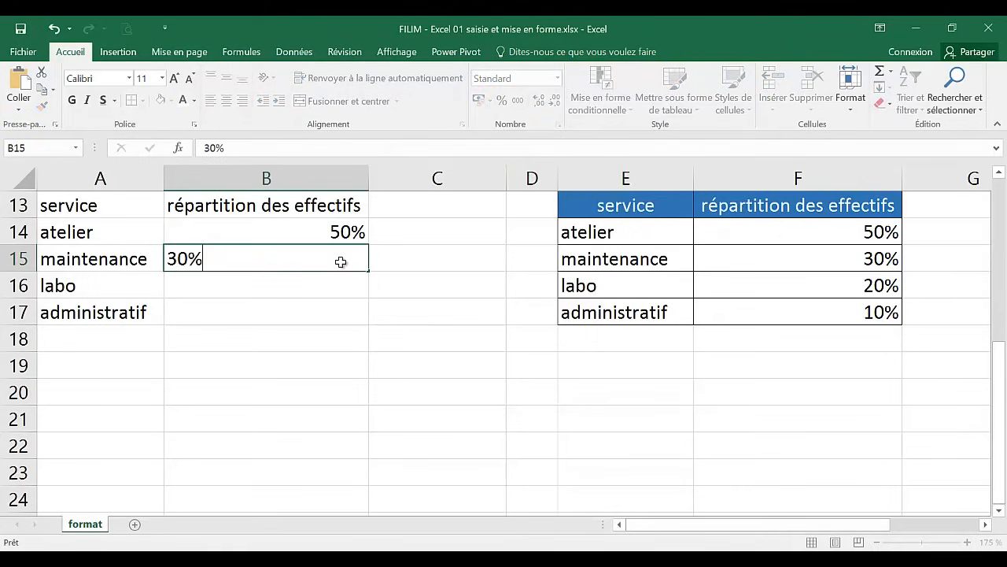
key("Return")
type("20%")
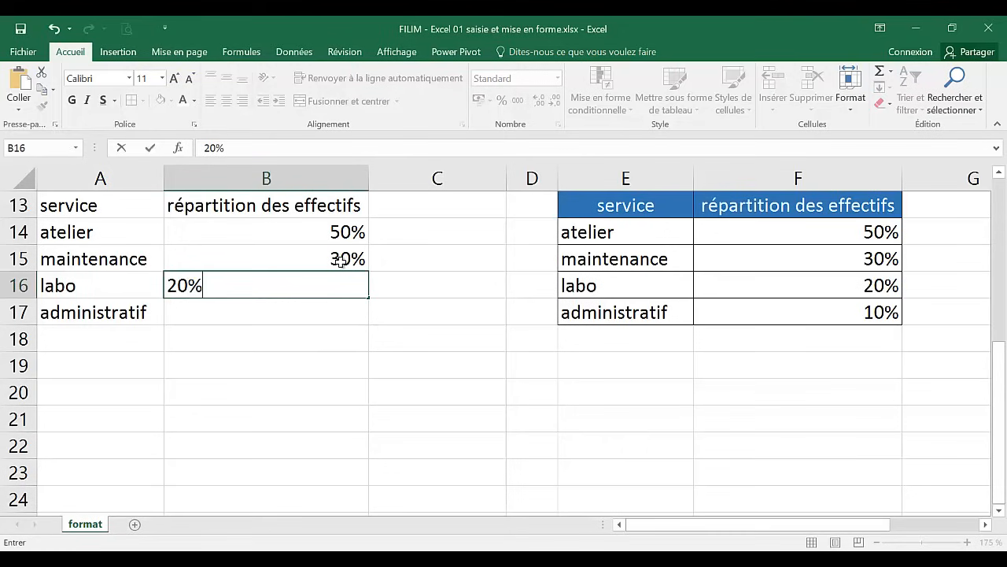
key("Return")
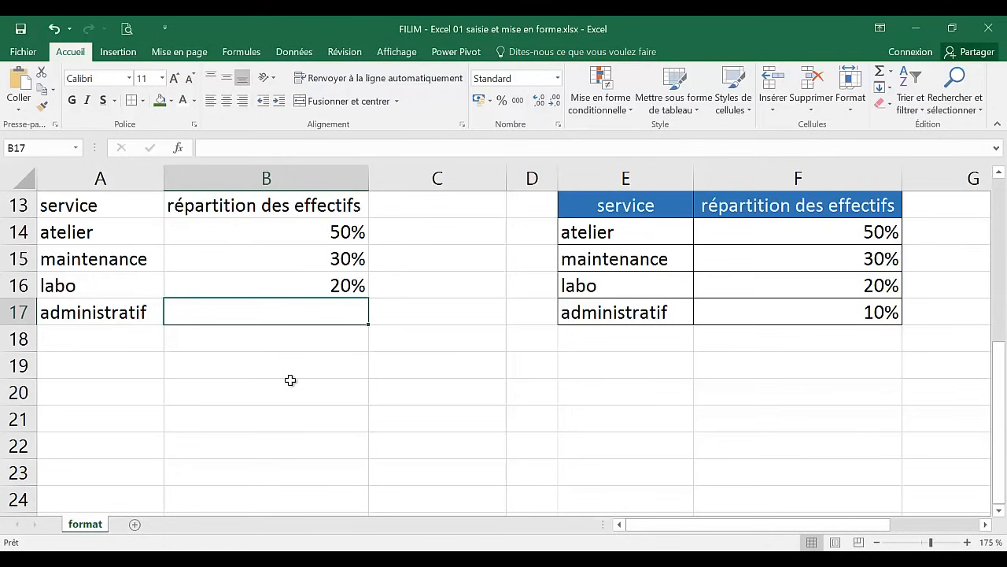
Set the staff share of the administratif service in cell B17 to 10%
type("0,")
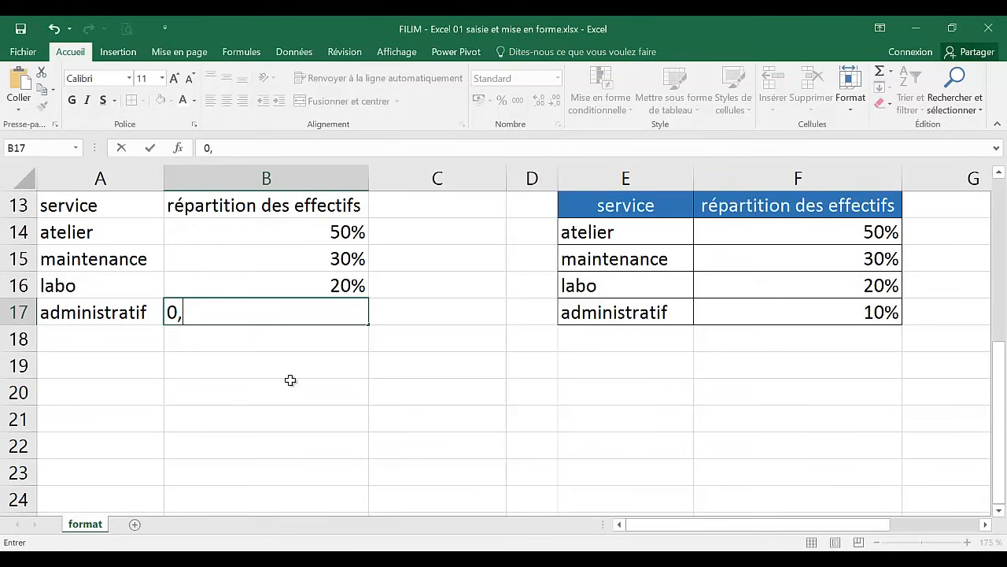
type("01")
key("BackSpace")
key("BackSpace")
key("Return")
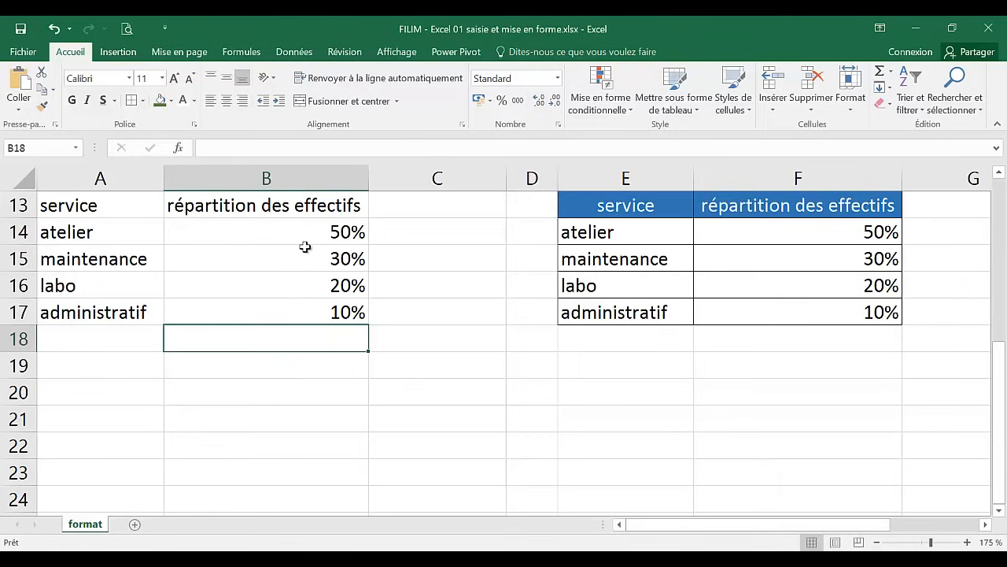
left_click(304, 312)
left_click(308, 236)
left_click_drag(308, 235, 309, 280)
left_click(312, 310)
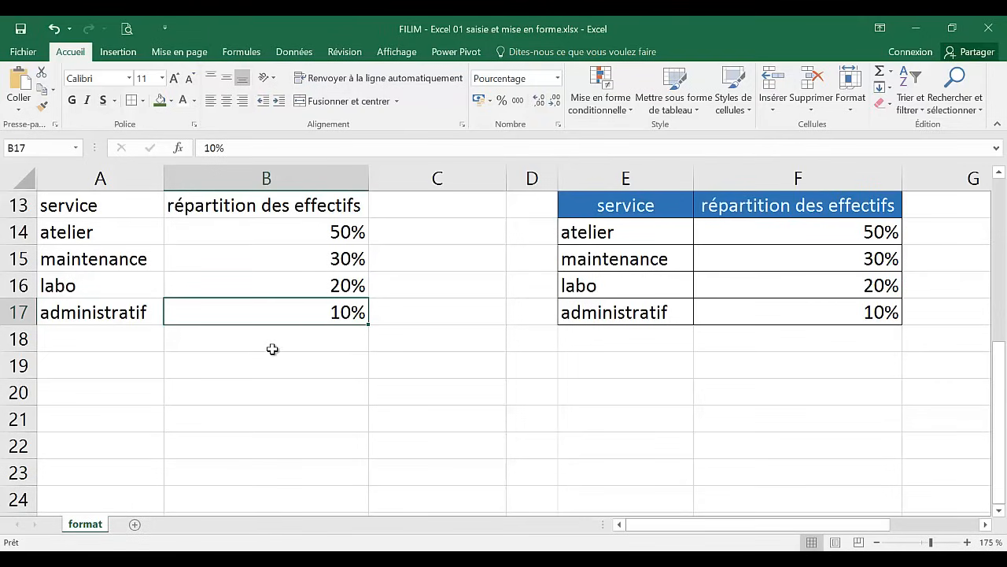
Enter the decimal value 0,1 in the empty cell A24, below the tables
scroll(262, 313, "down", 1)
scroll(262, 314, "down", 1)
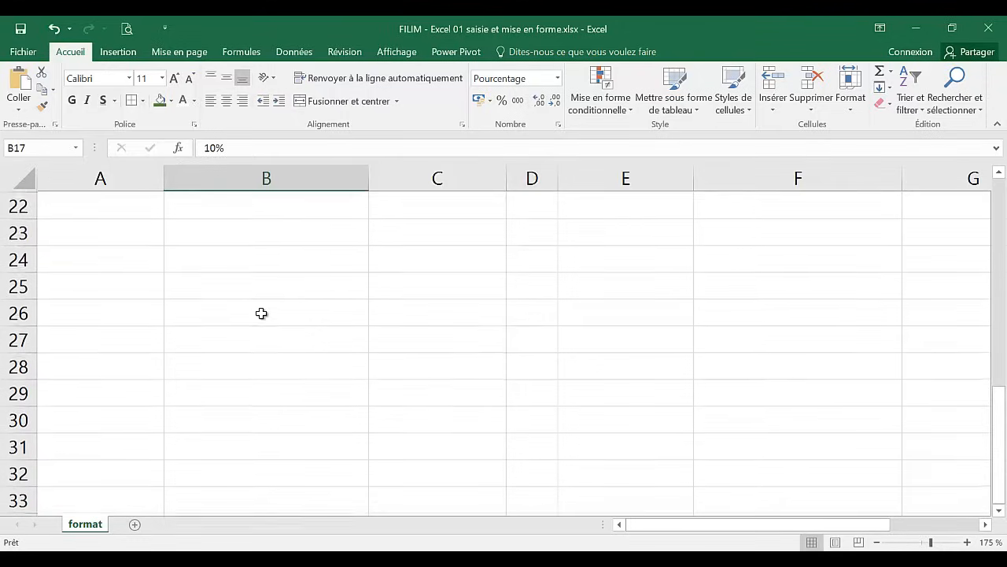
left_click(110, 260)
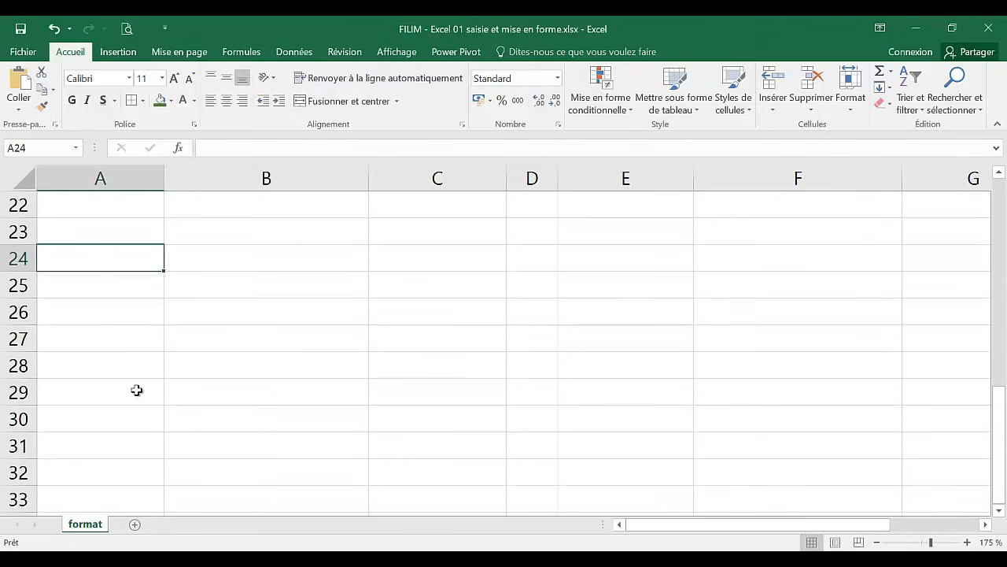
type("0,1")
key("Return")
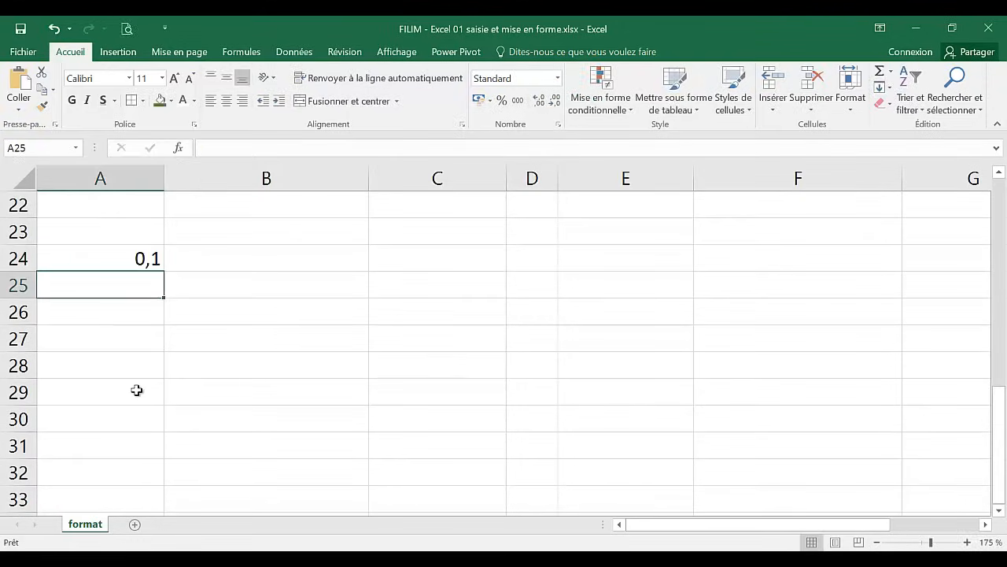
Show the value in test cell A24 as a percentage without decimals
left_click(140, 260)
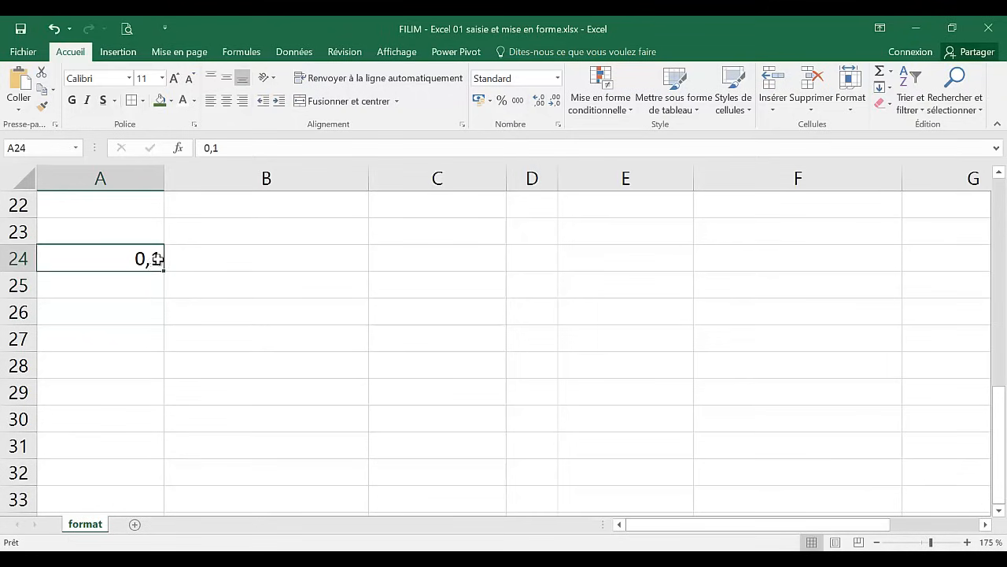
left_click(559, 79)
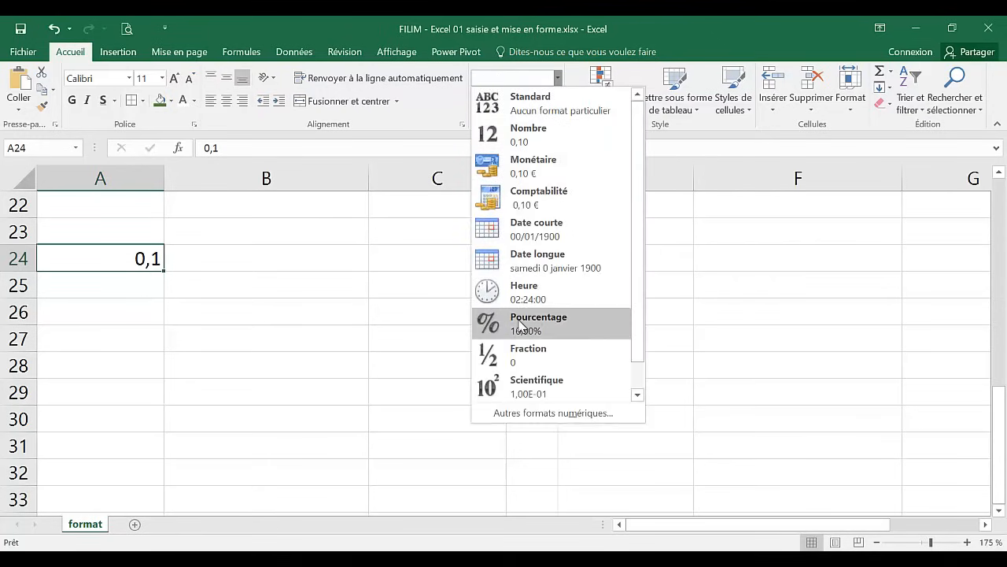
left_click(570, 74)
left_click(571, 73)
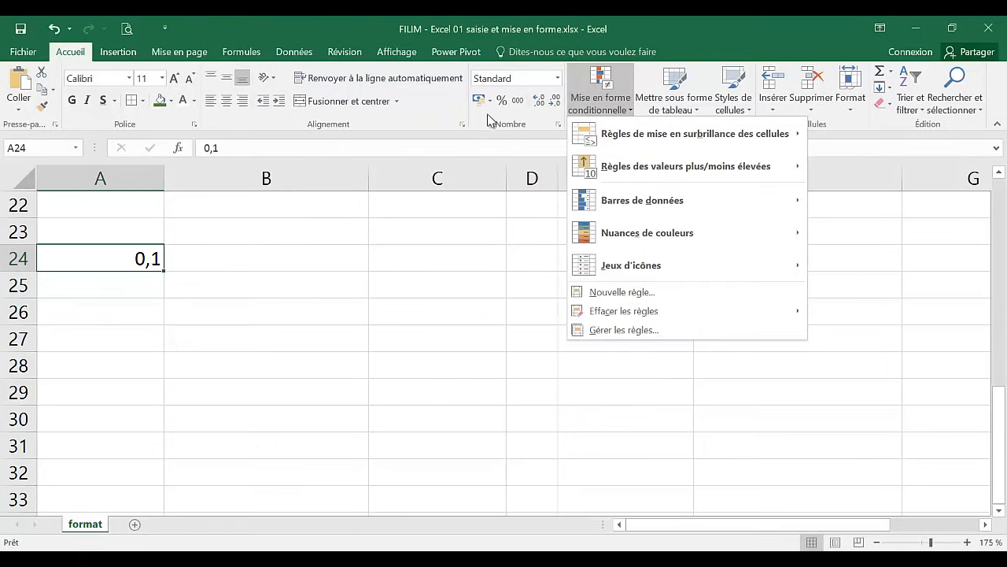
left_click(502, 106)
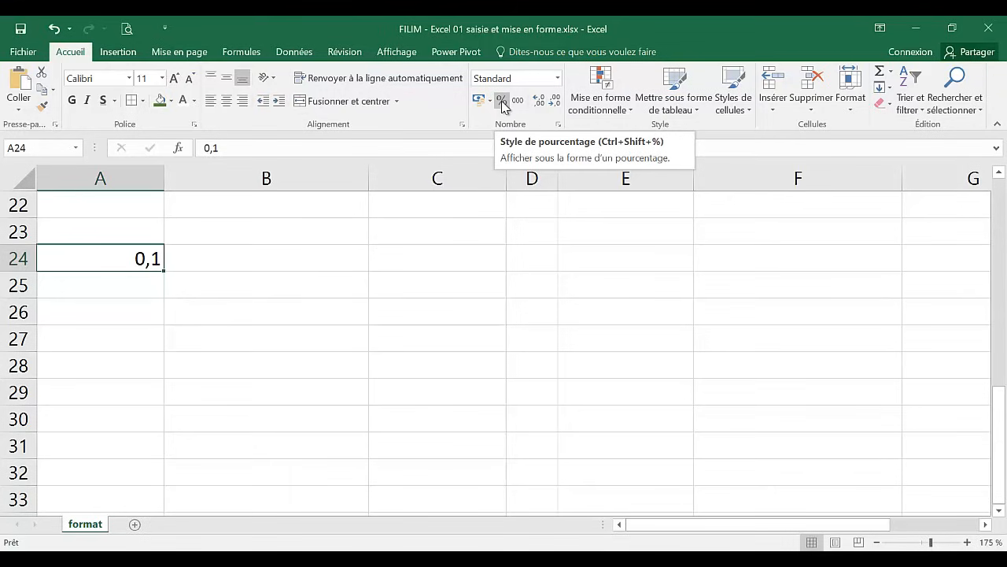
left_click(502, 102)
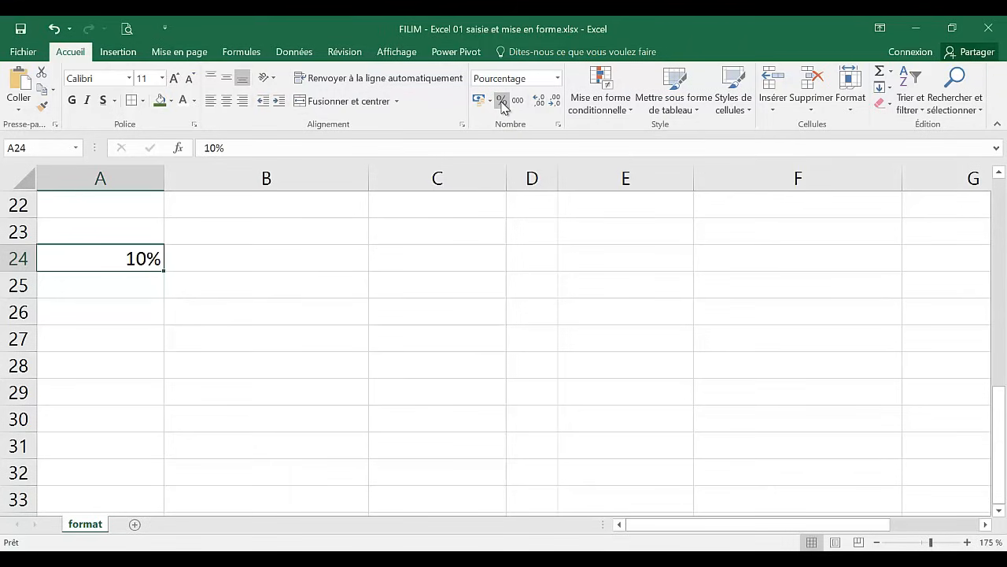
Try the two-decimal Pourcentage format on A24, and return the cell to the percent style without decimals
left_click(557, 78)
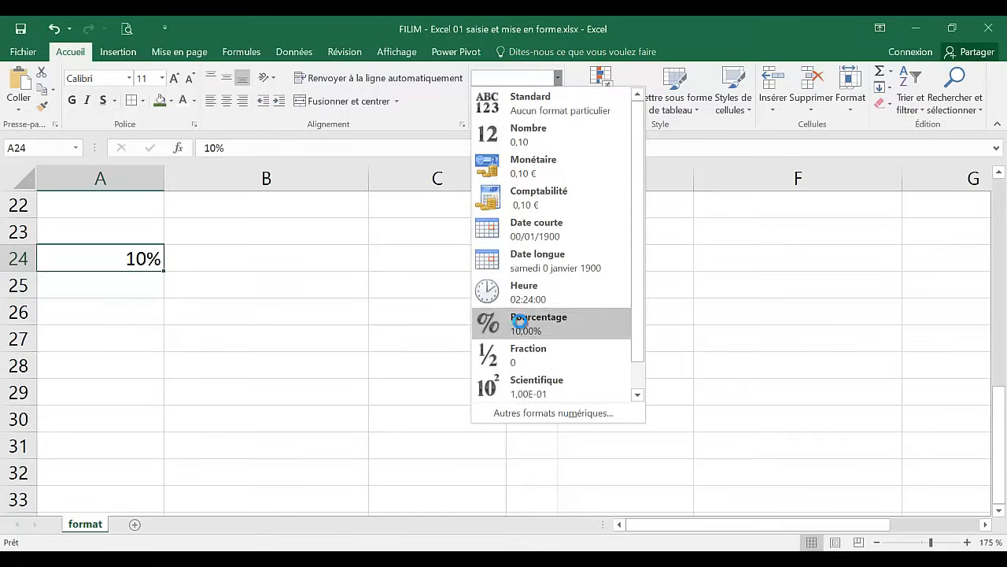
left_click(521, 323)
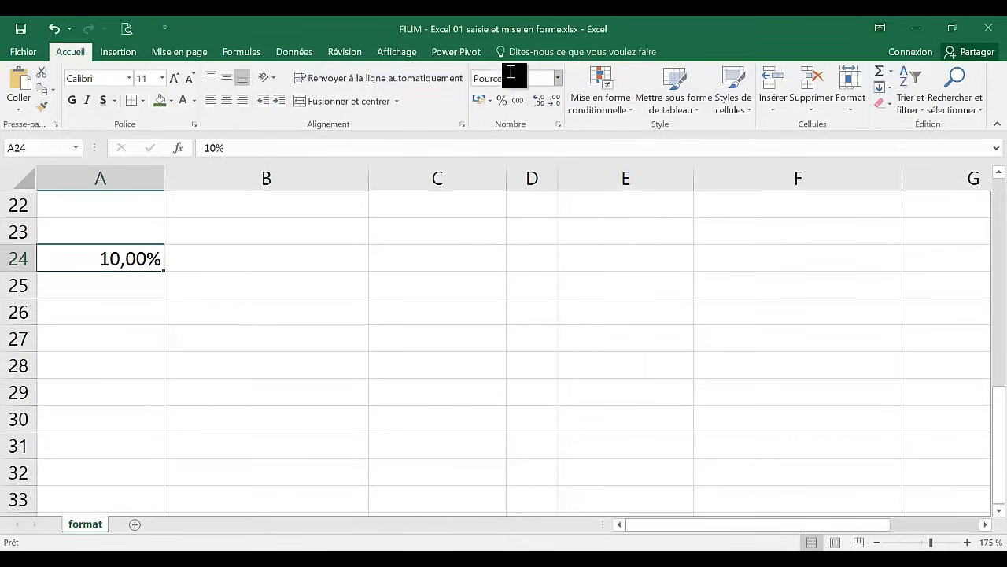
left_click(502, 103)
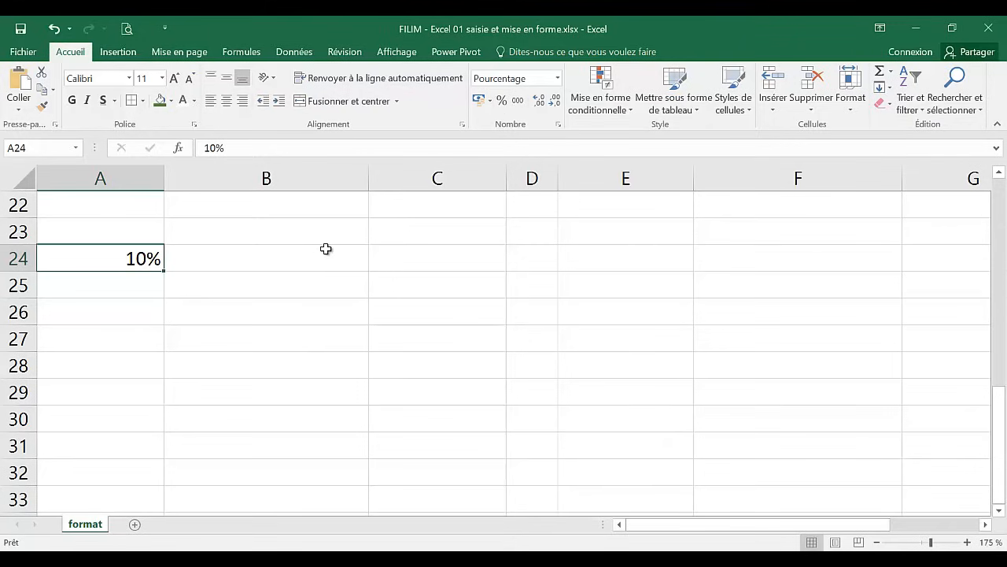
Clear the test value from cell A24 and widen column B slightly beyond its longest header
key("Delete")
scroll(331, 268, "up", 4)
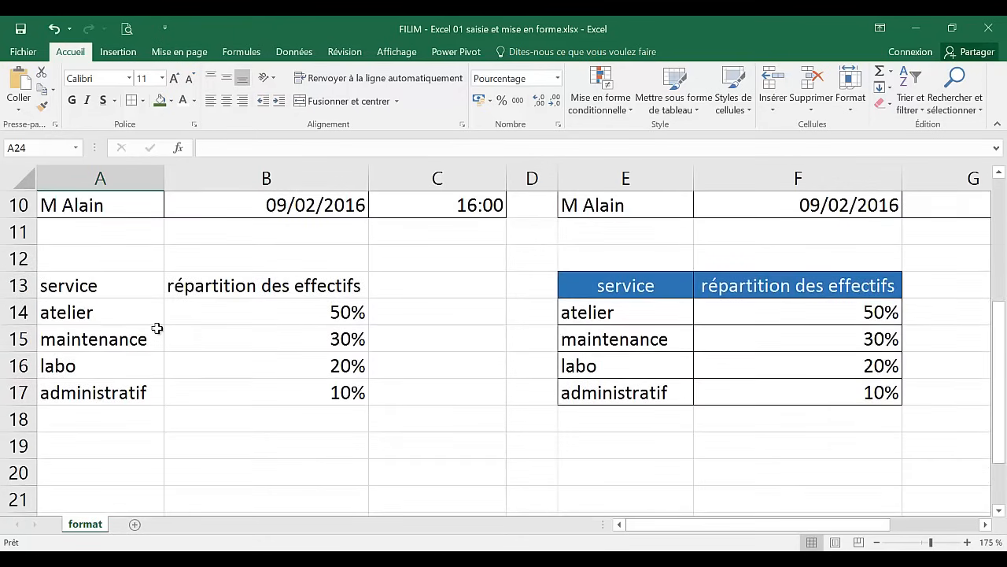
left_click_drag(368, 178, 389, 178)
Copy the green header formatting of cell A7 onto the staff distribution headers in A13:B13
scroll(251, 328, "up", 1)
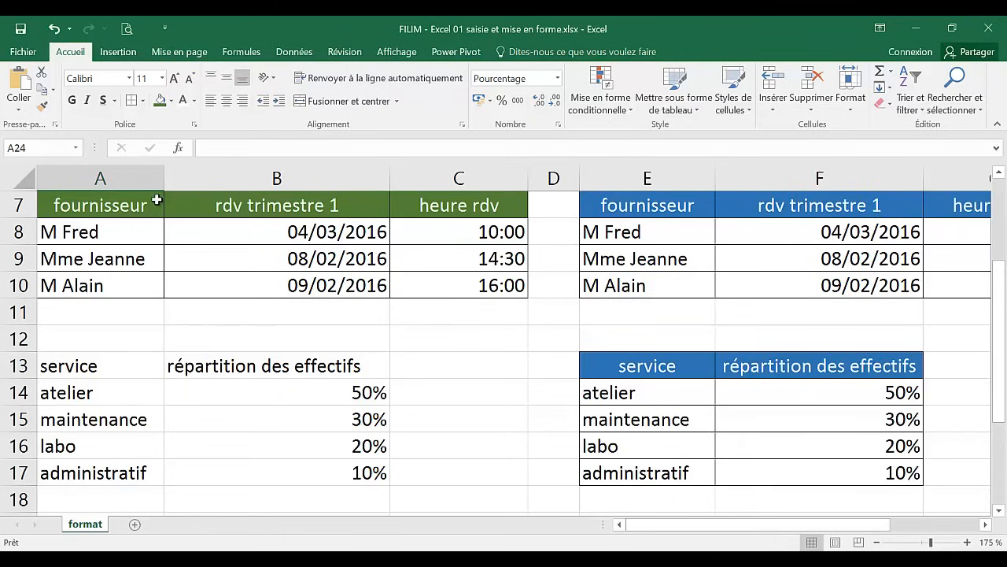
left_click(133, 205)
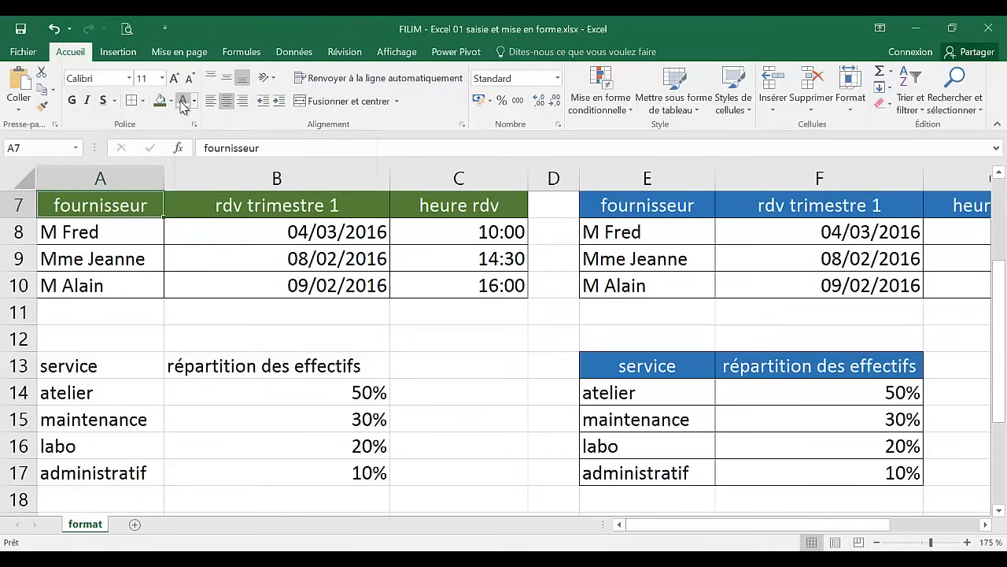
left_click(43, 110)
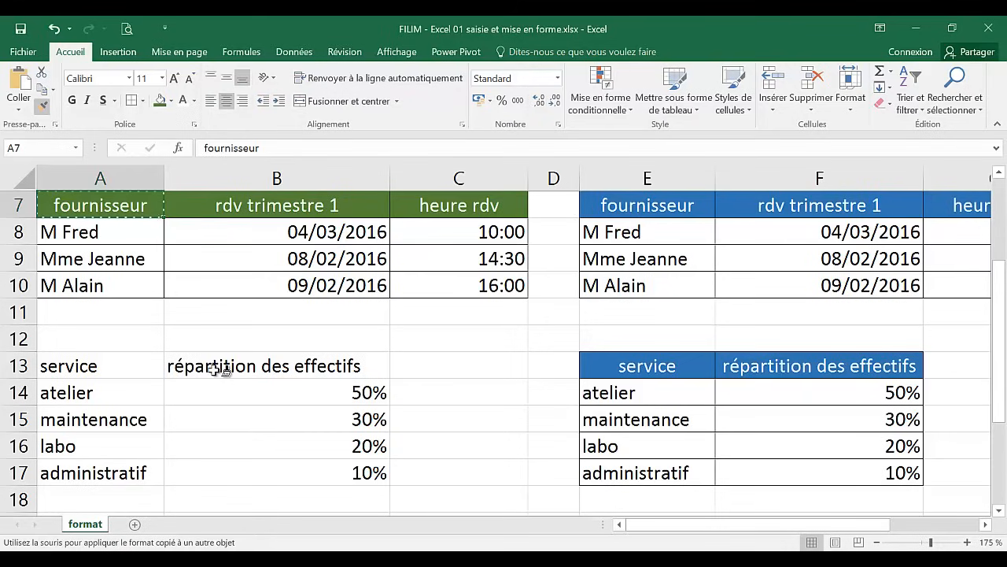
left_click(136, 366)
left_click_drag(135, 366, 226, 369)
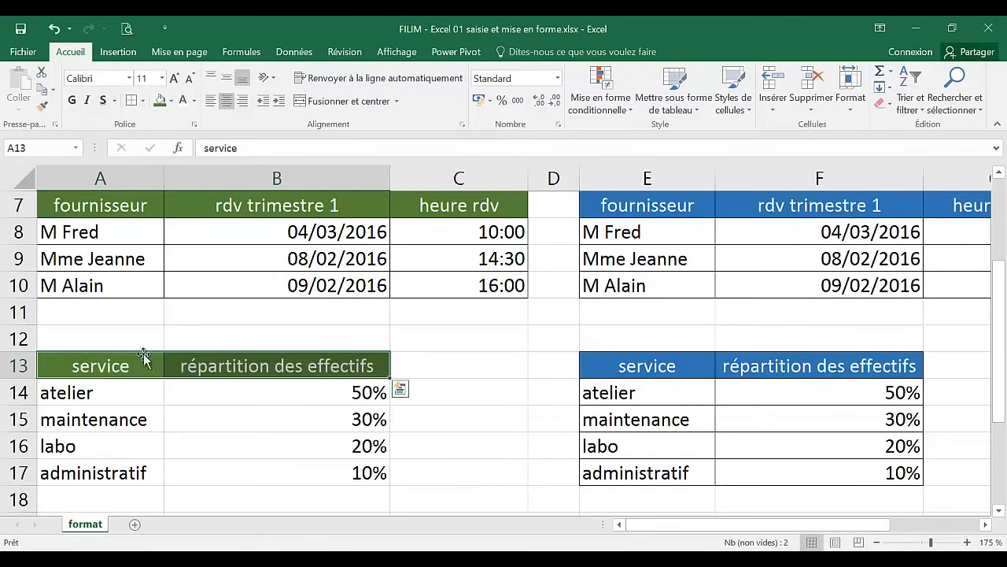
Apply borders to all cells of the staff distribution table, A13:B17
left_click(139, 206)
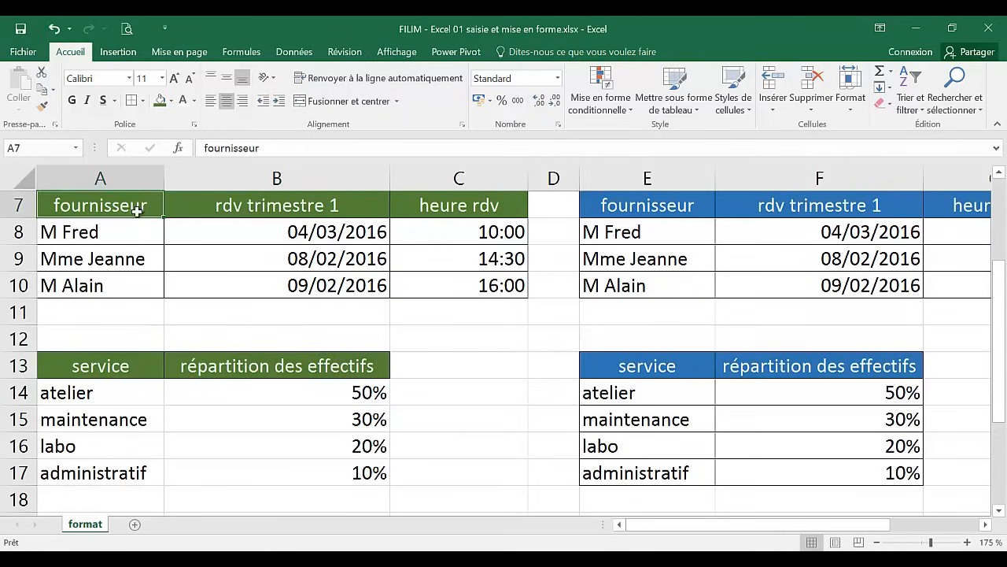
left_click_drag(150, 364, 197, 468)
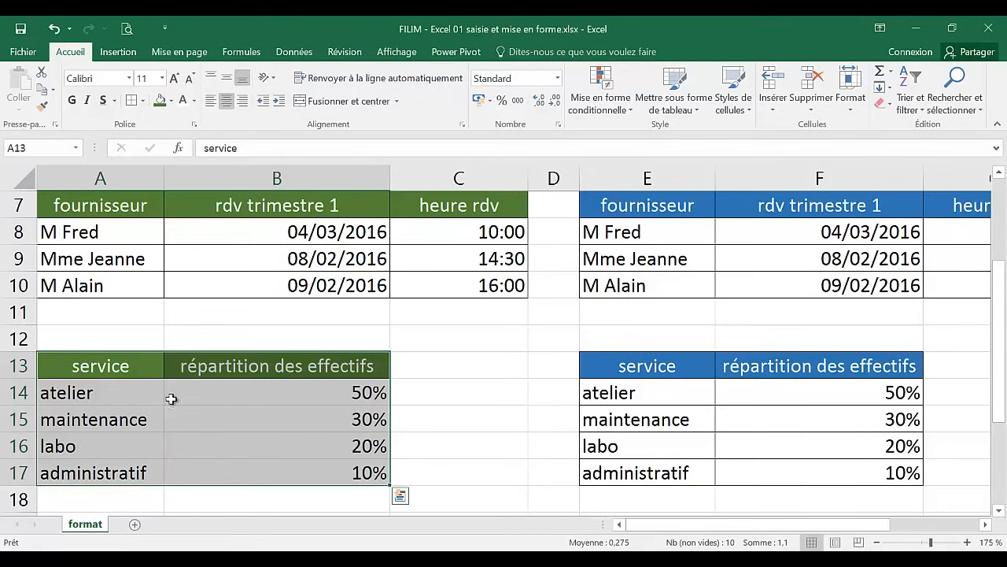
left_click(130, 104)
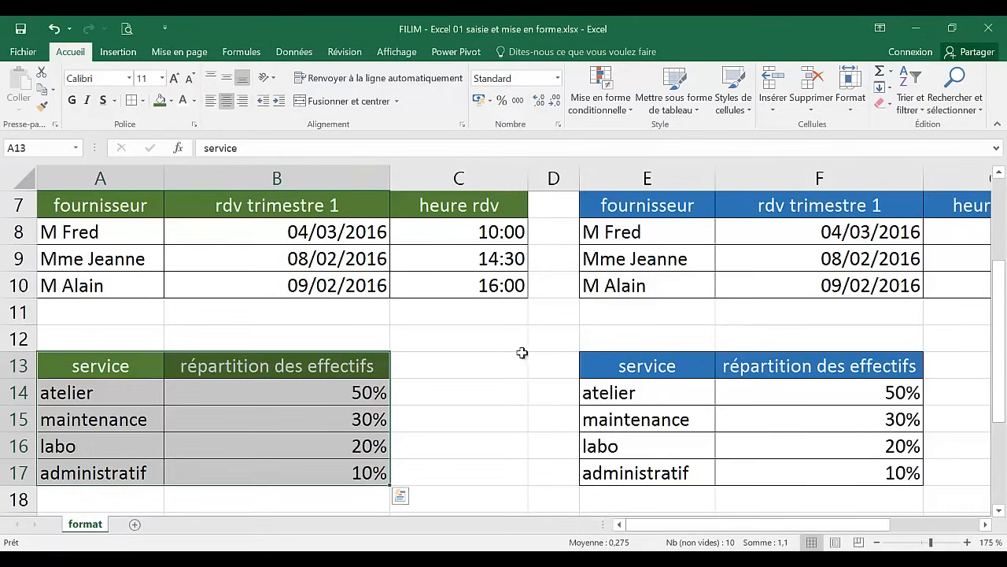